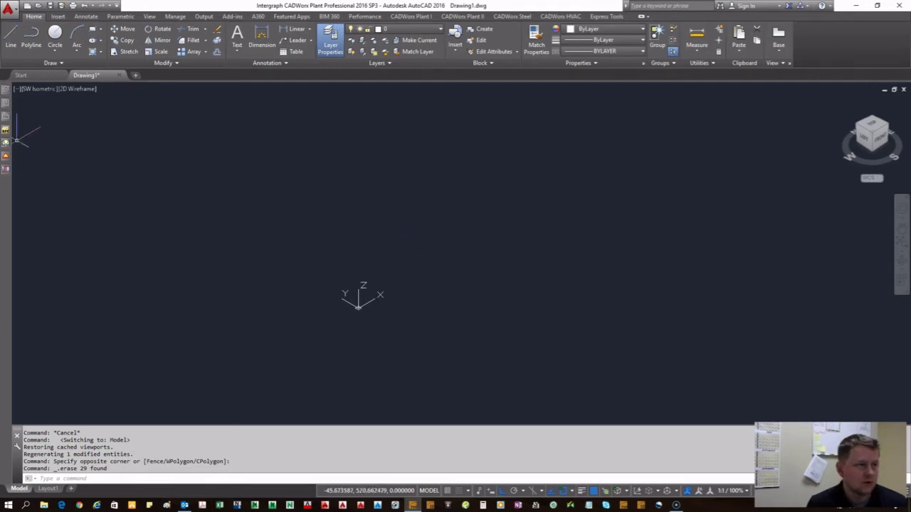
# - Keep the 150 spec and route a 6-inch pipe run with an elbow
pyautogui.moveTo(4, 133)
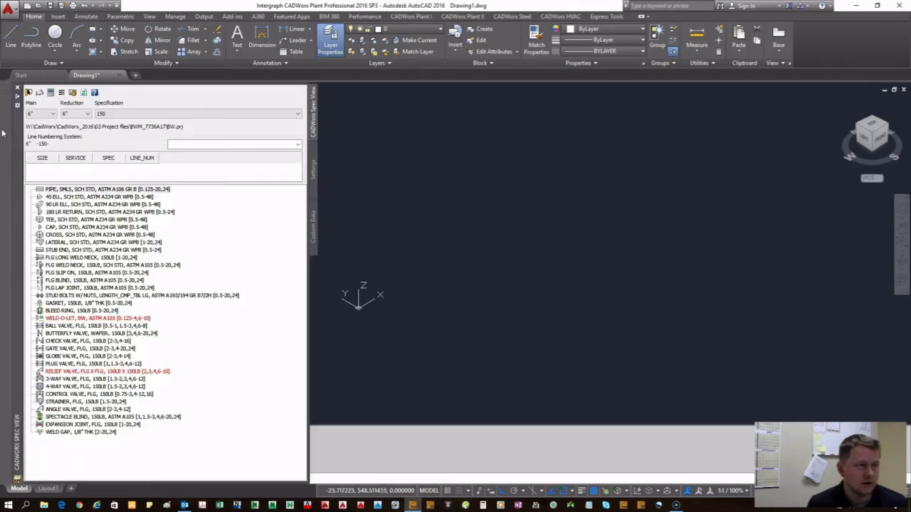
pyautogui.click(124, 113)
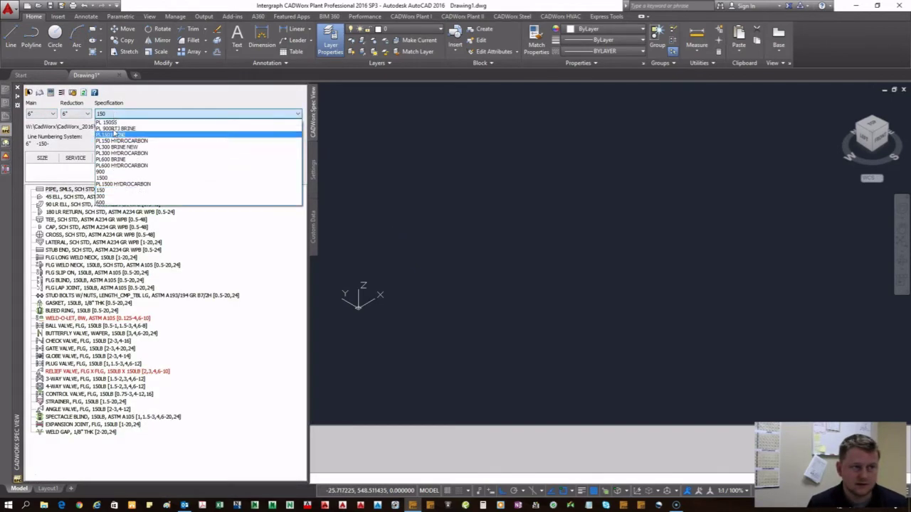
pyautogui.click(113, 191)
pyautogui.click(107, 190)
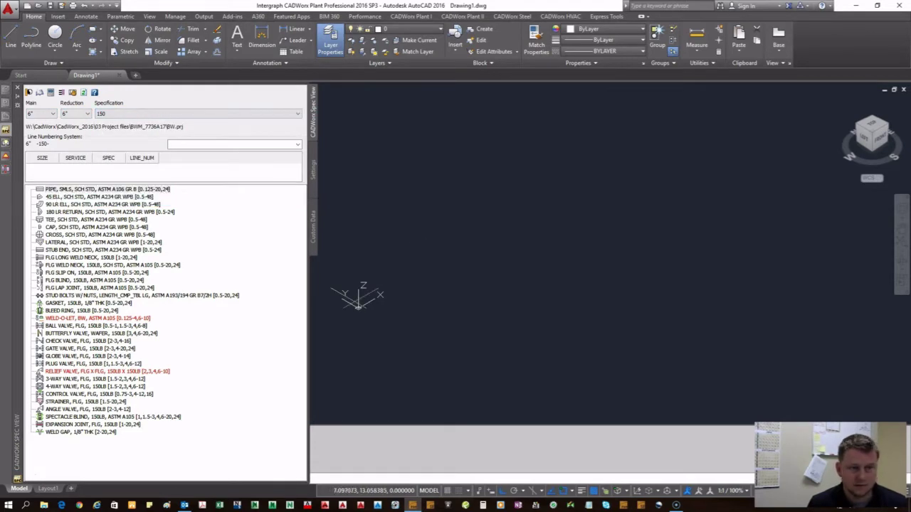
pyautogui.click(417, 262)
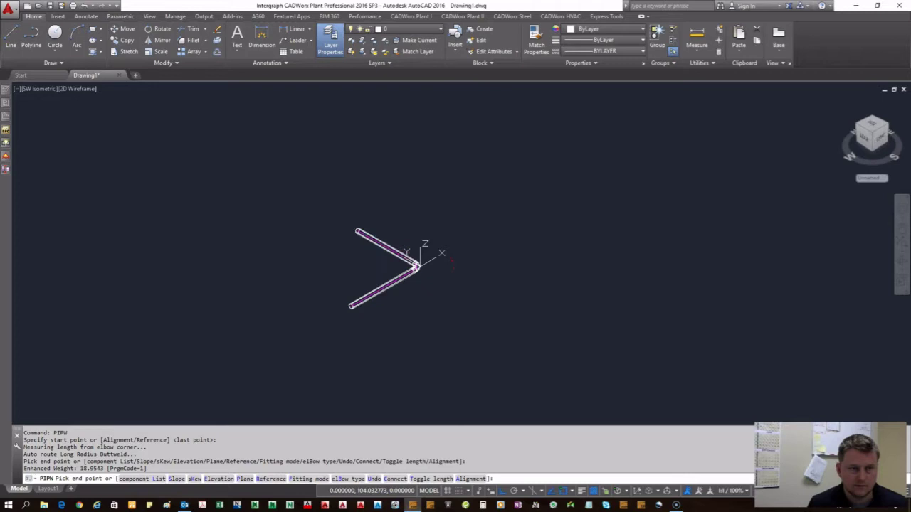
# - Insert a 6" flanged ball valve into the pipe run
pyautogui.rightClick(455, 189)
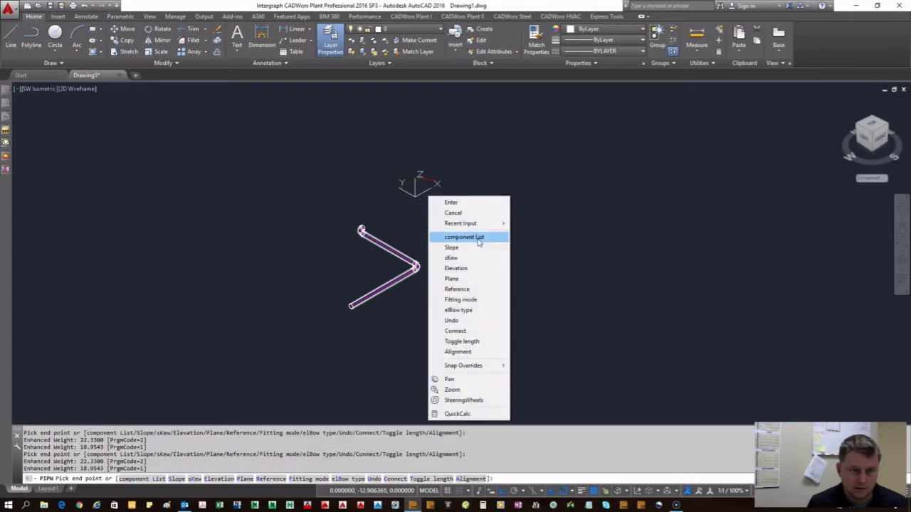
pyautogui.click(455, 238)
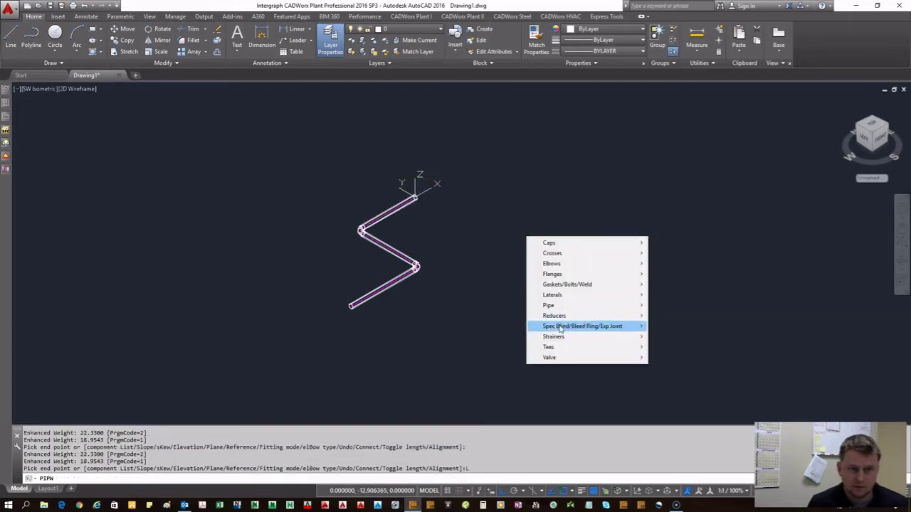
pyautogui.moveTo(566, 358)
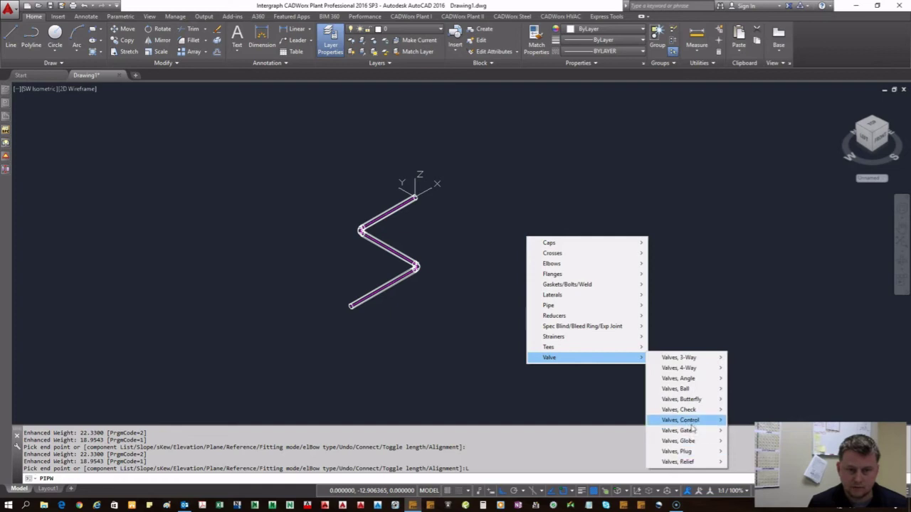
pyautogui.moveTo(694, 392)
pyautogui.click(763, 389)
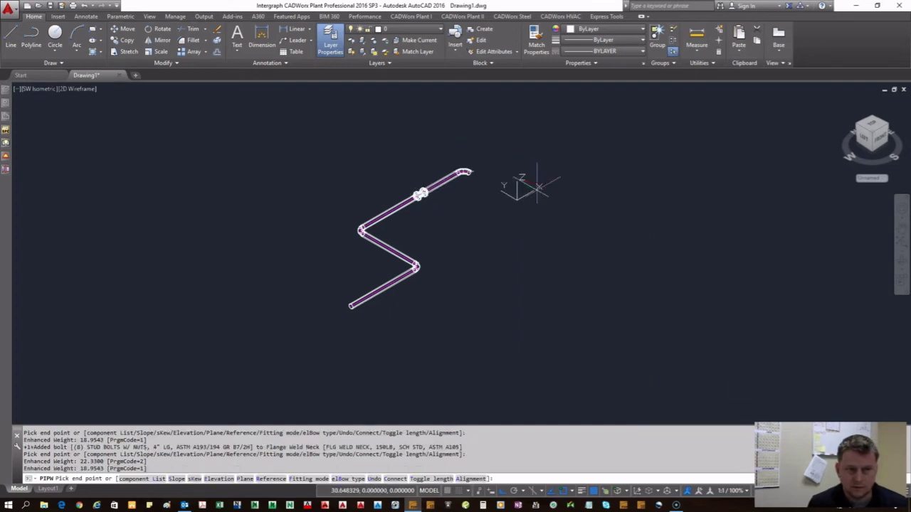
# - Add a 6" tee at the end of the pipe run
pyautogui.rightClick(544, 188)
pyautogui.click(600, 229)
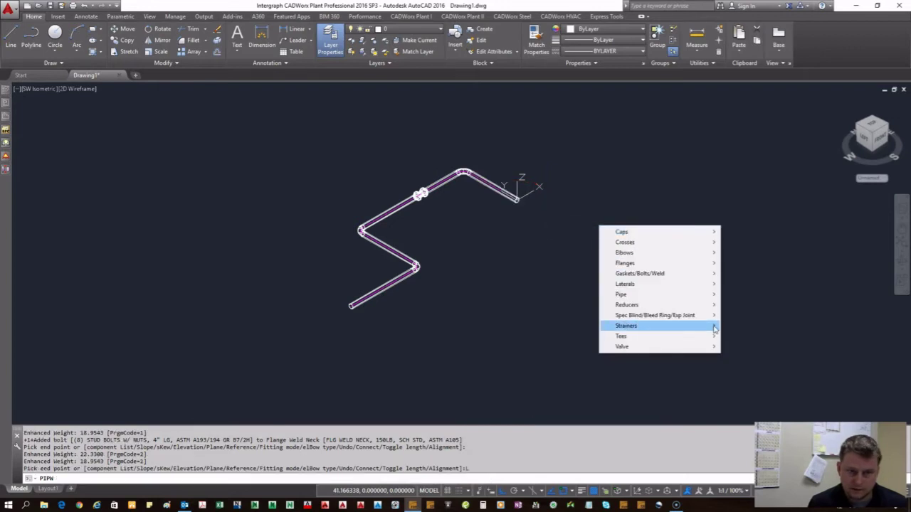
pyautogui.moveTo(658, 337)
pyautogui.click(747, 337)
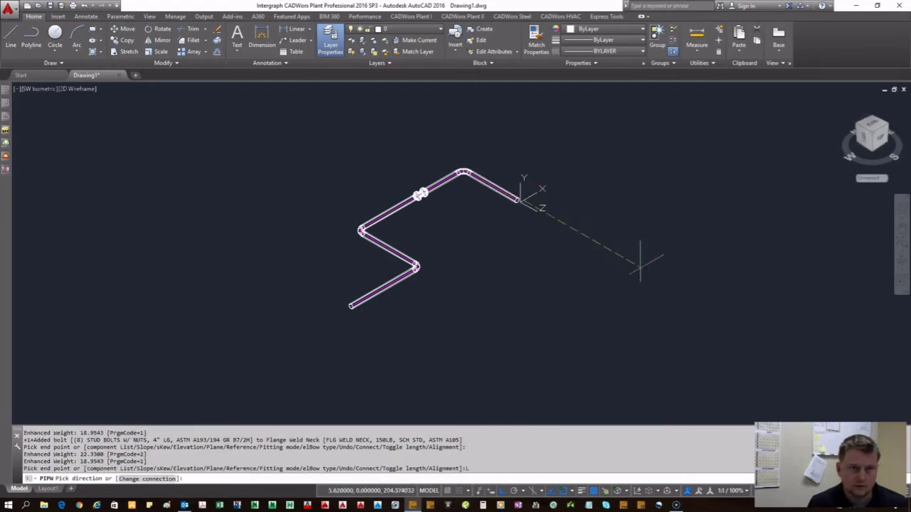
pyautogui.scroll(4, 510, 187)
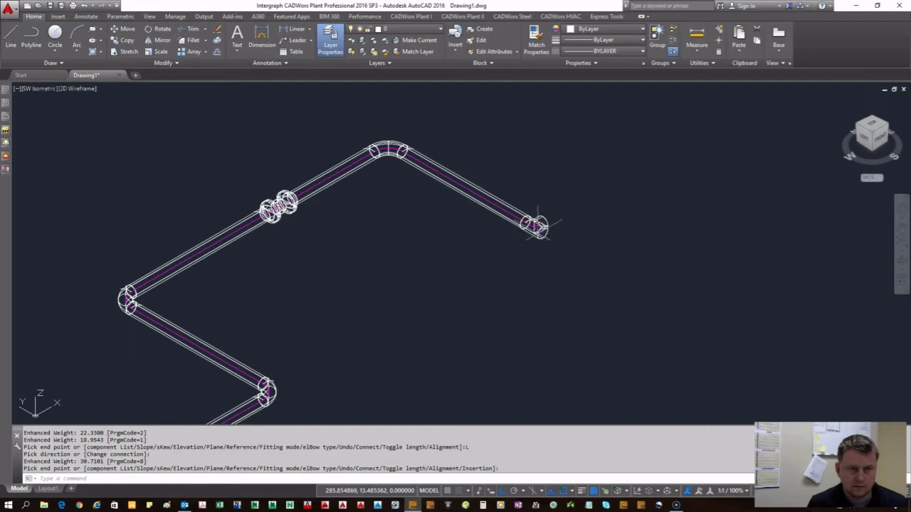
# - Extend the pipe past the tee and route an elbowed branch upward from it
pyautogui.click(539, 225)
pyautogui.click(539, 225)
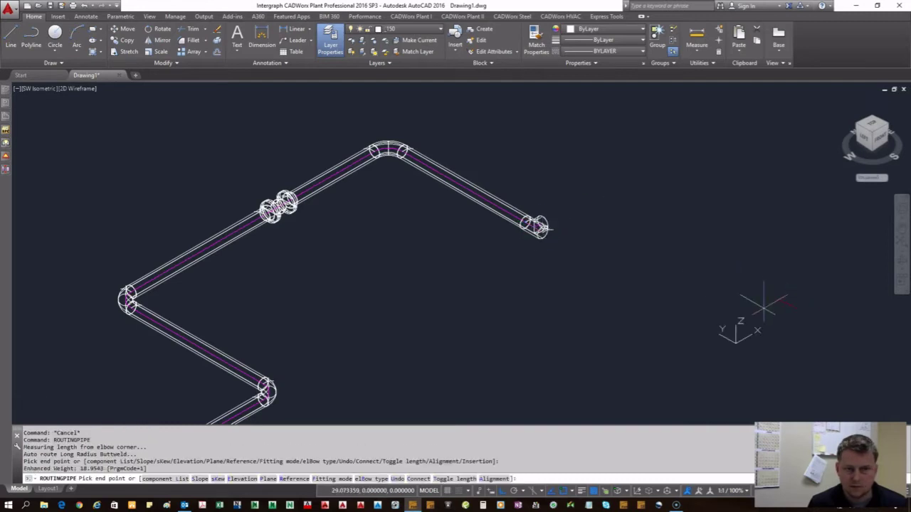
pyautogui.click(735, 343)
pyautogui.press('Return')
pyautogui.click(543, 225)
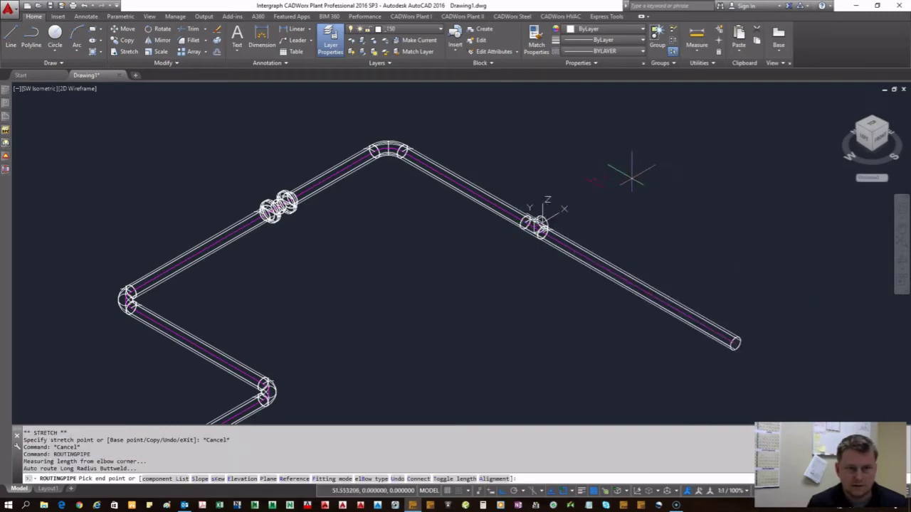
pyautogui.click(631, 102)
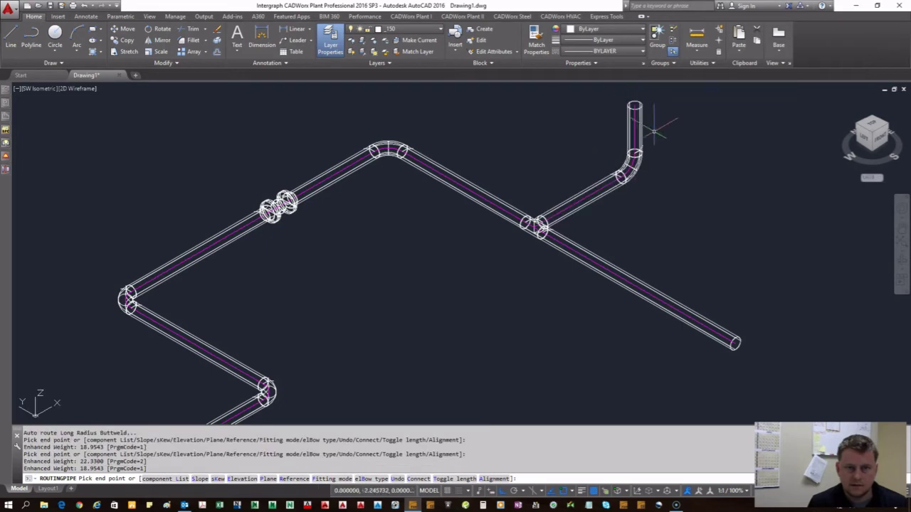
pyautogui.press('Return')
# - Add a 6" cross at the top of the upward branch
pyautogui.moveTo(655, 143); pyautogui.dragTo(624, 253, button='middle')
pyautogui.click(620, 213)
pyautogui.click(599, 212)
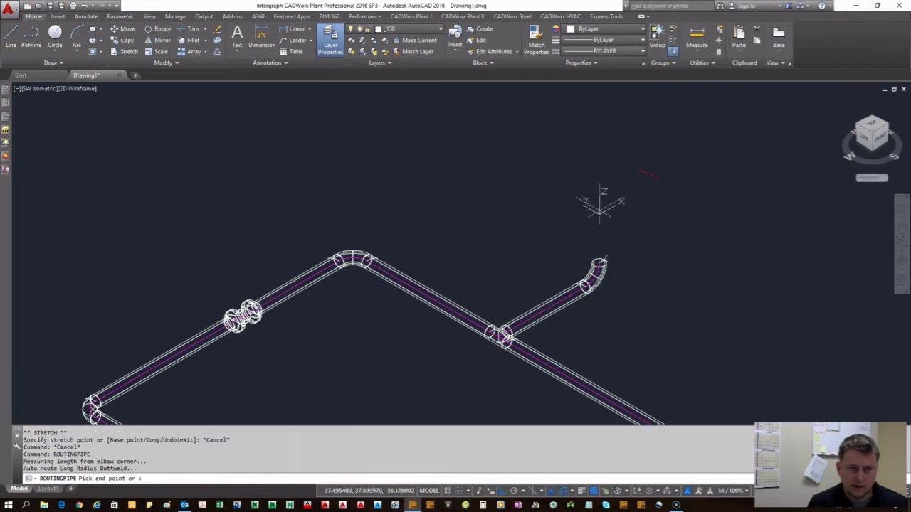
pyautogui.rightClick(601, 187)
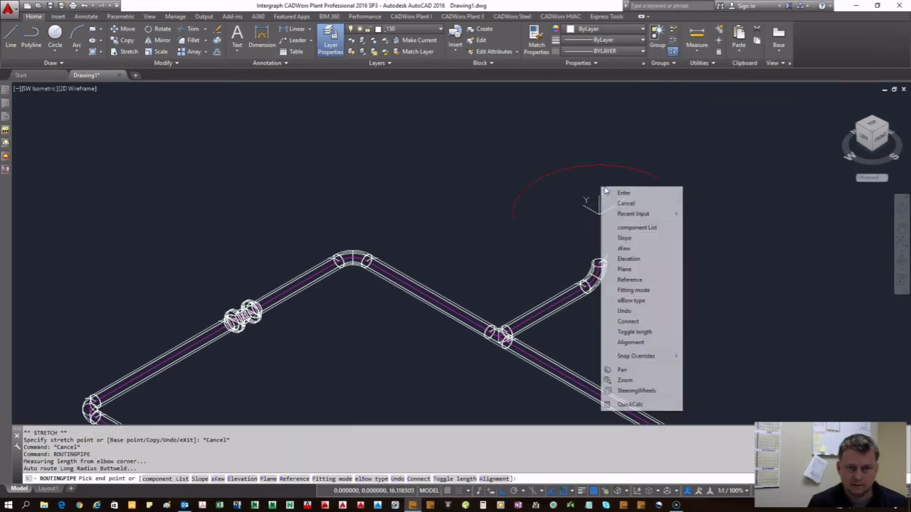
pyautogui.click(644, 228)
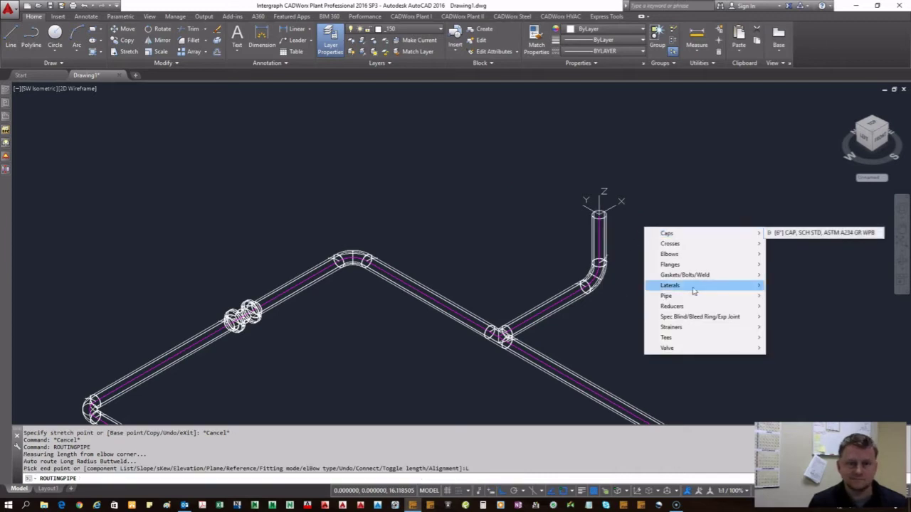
pyautogui.moveTo(699, 244)
pyautogui.click(825, 244)
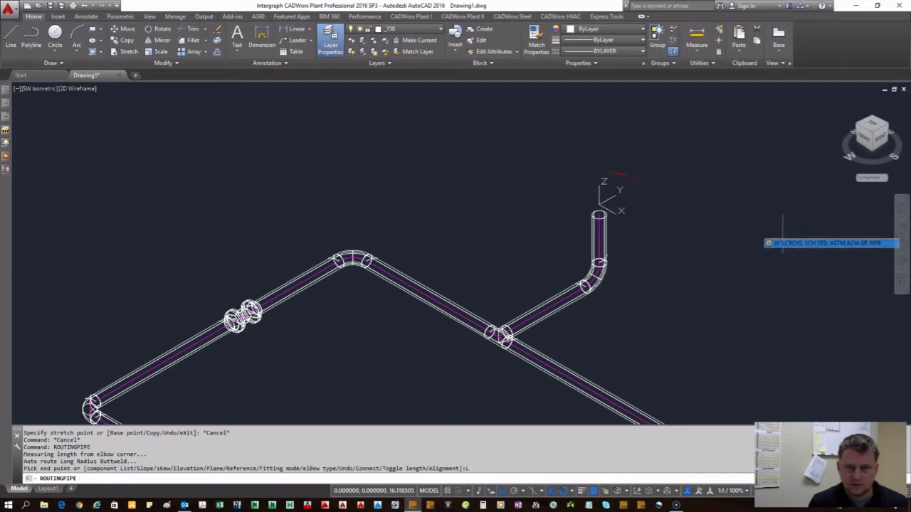
pyautogui.press('Return')
pyautogui.scroll(-3, 437, 173)
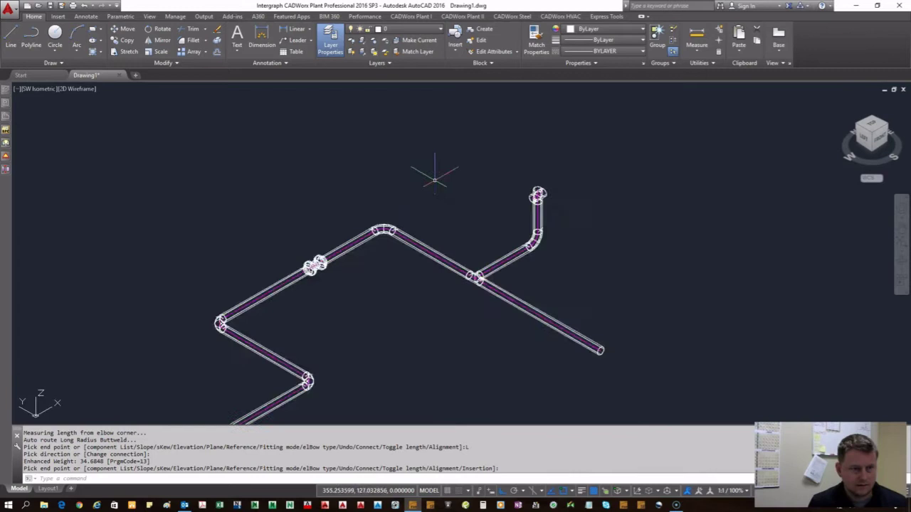
# - Insert a second tee on the straight pipe and route its branch pipe
pyautogui.click(566, 274)
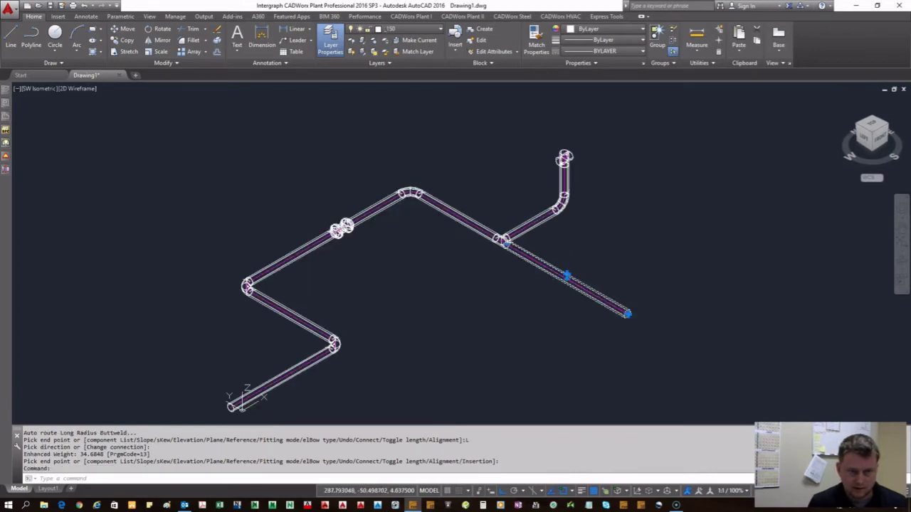
pyautogui.press('Return')
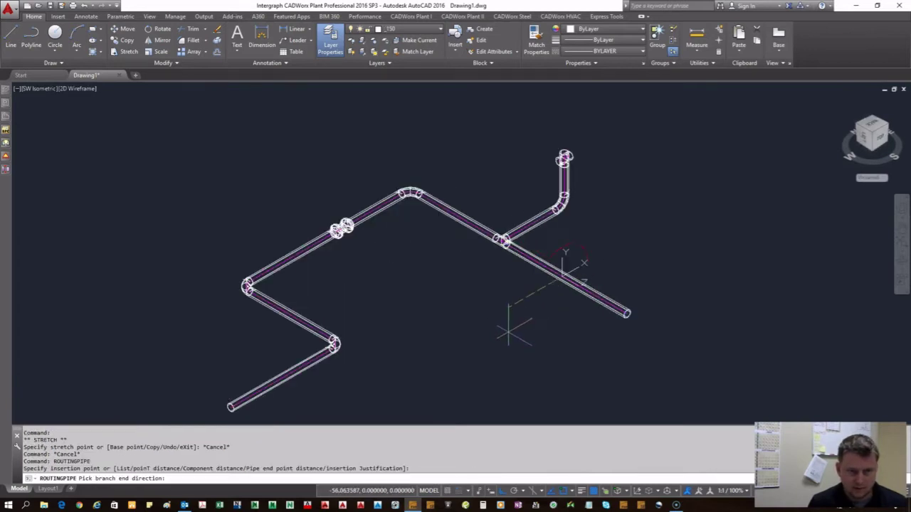
pyautogui.click(506, 329)
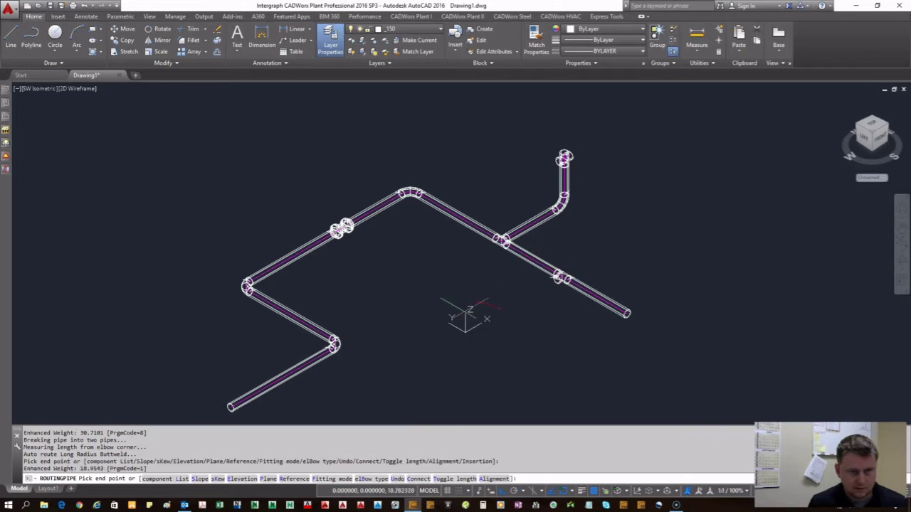
pyautogui.rightClick(464, 317)
pyautogui.click(487, 93)
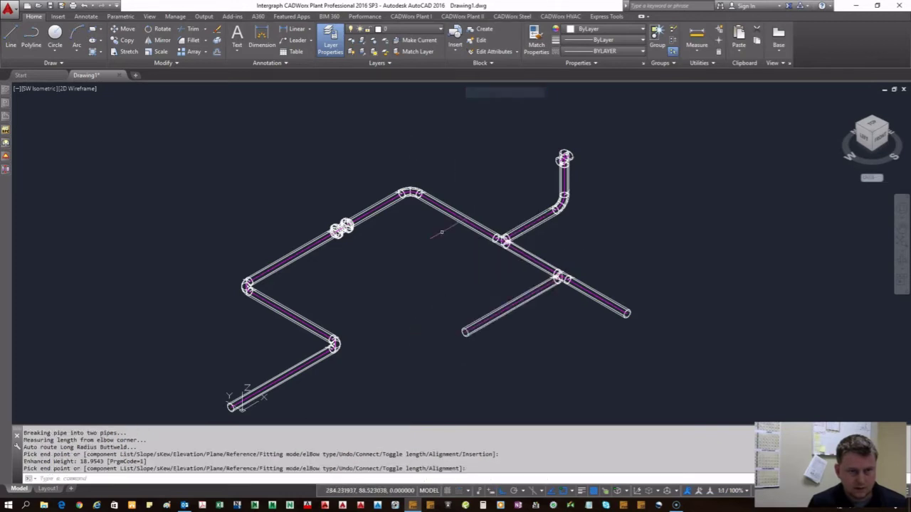
pyautogui.scroll(-2, 459, 324)
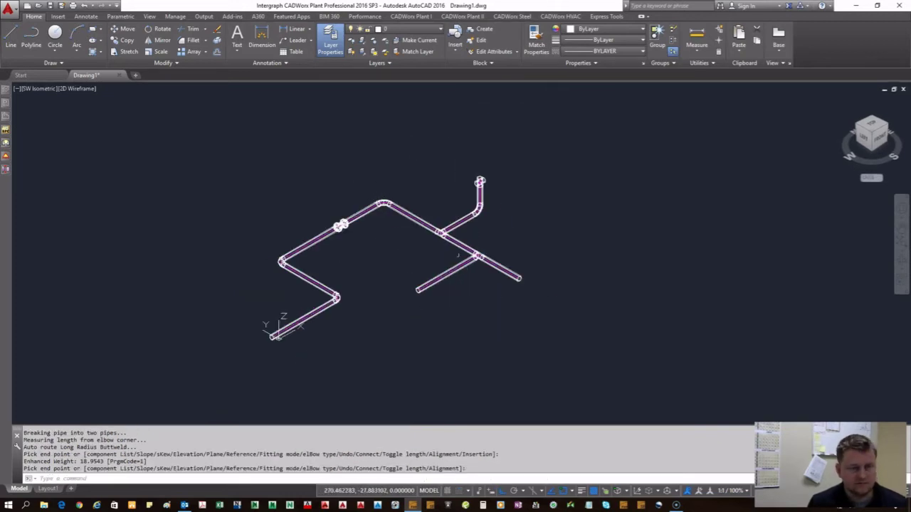
pyautogui.moveTo(378, 285); pyautogui.dragTo(400, 317, button='middle')
pyautogui.scroll(2, 400, 317)
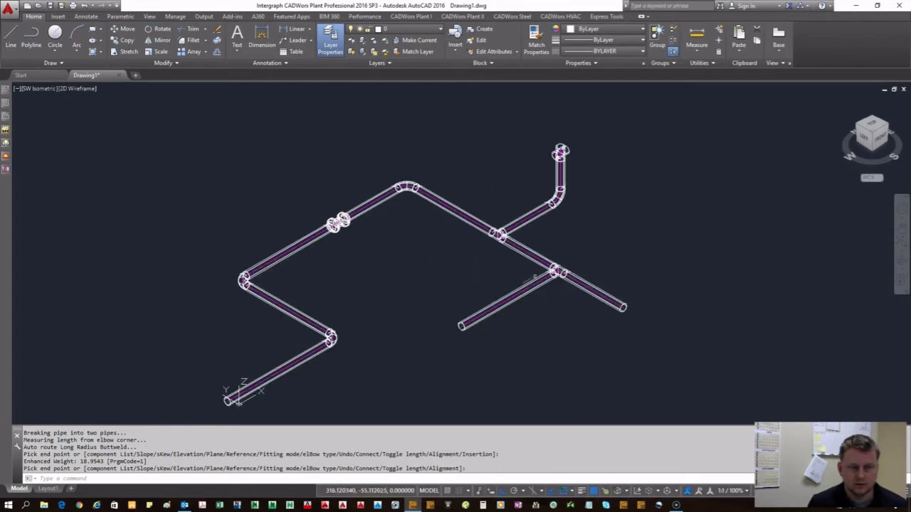
# - On Layout1, set the viewport scale to 1/2" = 1'-0"
pyautogui.click(47, 490)
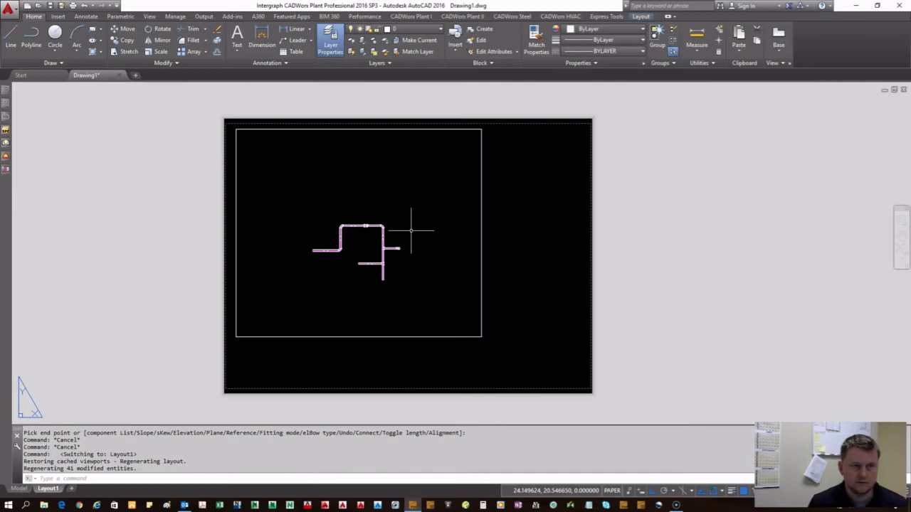
pyautogui.scroll(2, 407, 237)
pyautogui.scroll(-4, 417, 289)
pyautogui.moveTo(479, 269); pyautogui.dragTo(431, 268)
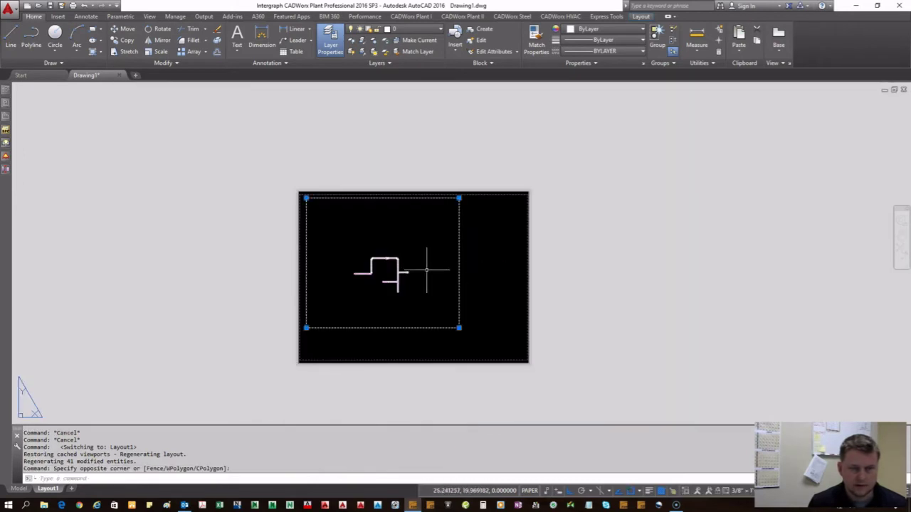
pyautogui.click(746, 491)
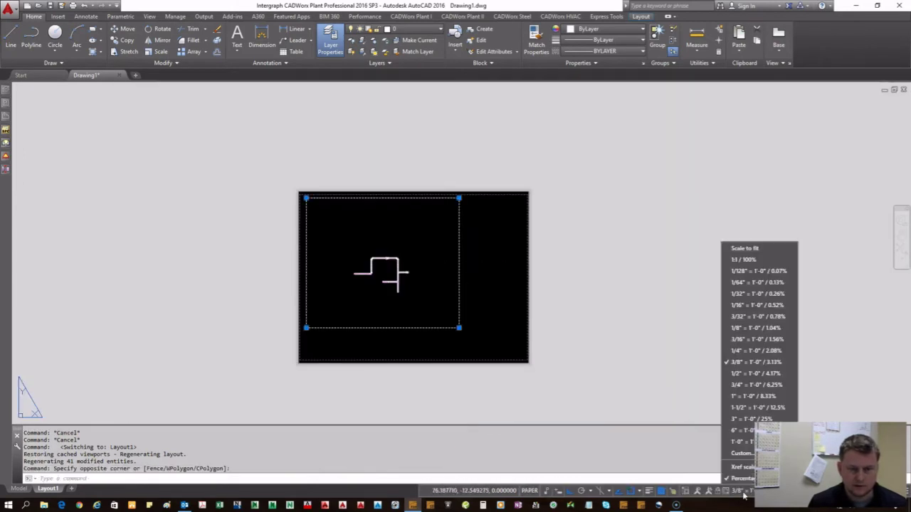
pyautogui.click(764, 376)
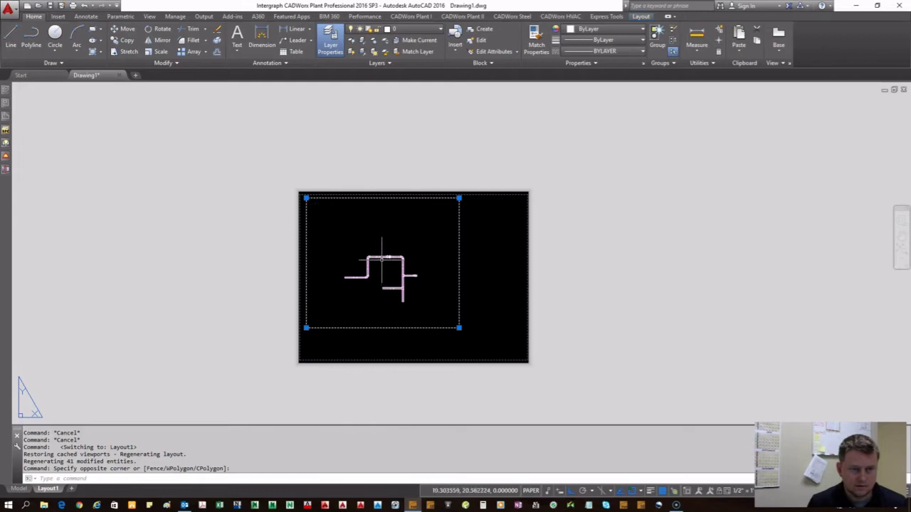
# - Cancel the viewport selection and return to model space
pyautogui.scroll(3, 466, 251)
pyautogui.scroll(-2, 360, 254)
pyautogui.moveTo(471, 335); pyautogui.dragTo(447, 300, button='middle')
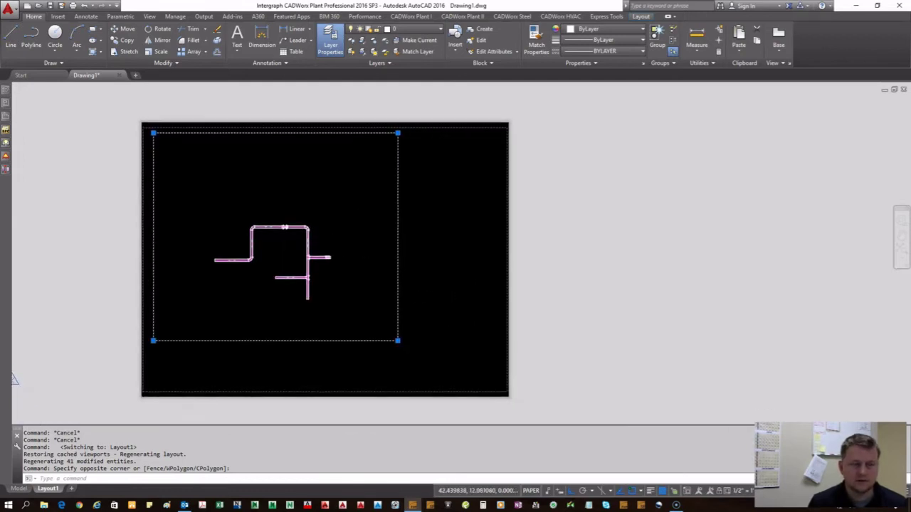
pyautogui.press('Escape')
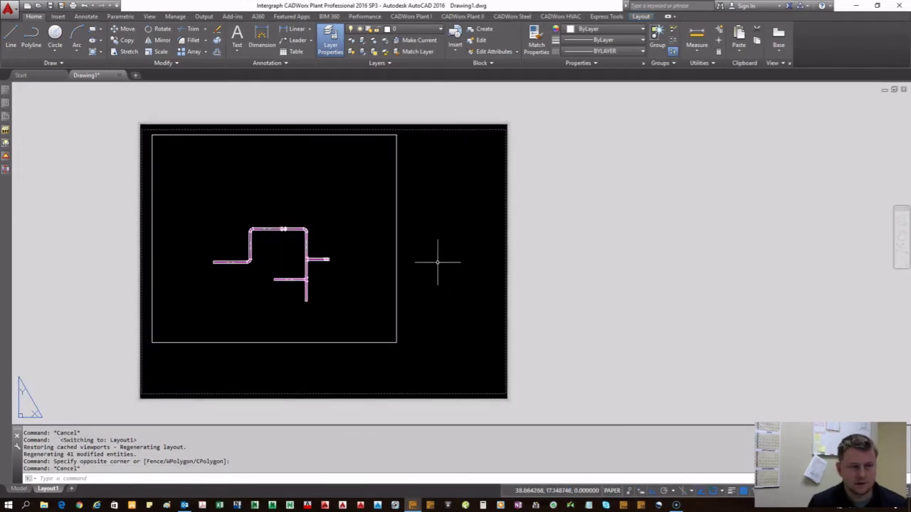
pyautogui.click(19, 488)
pyautogui.scroll(-2, 402, 249)
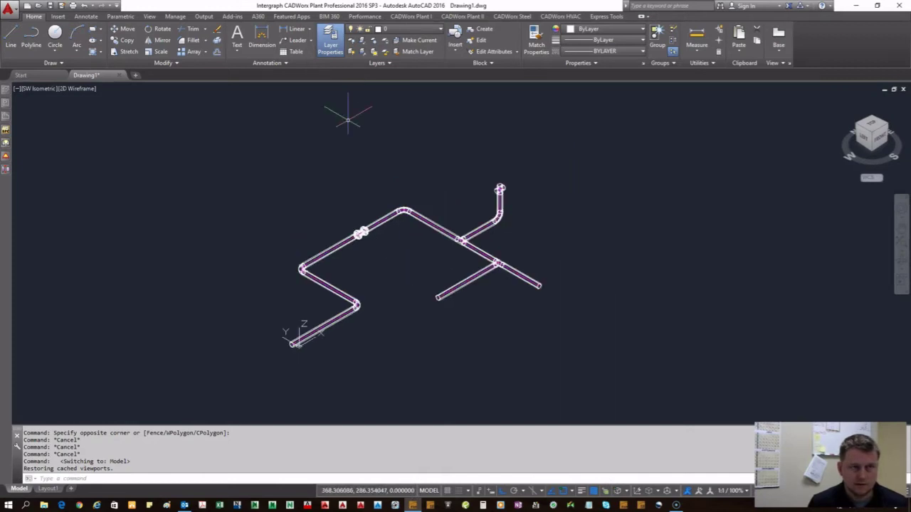
# - Browse the Insert, Annotate, View and Home ribbon tabs, ending on the CADWorx Plant I tab
pyautogui.click(58, 16)
pyautogui.click(86, 17)
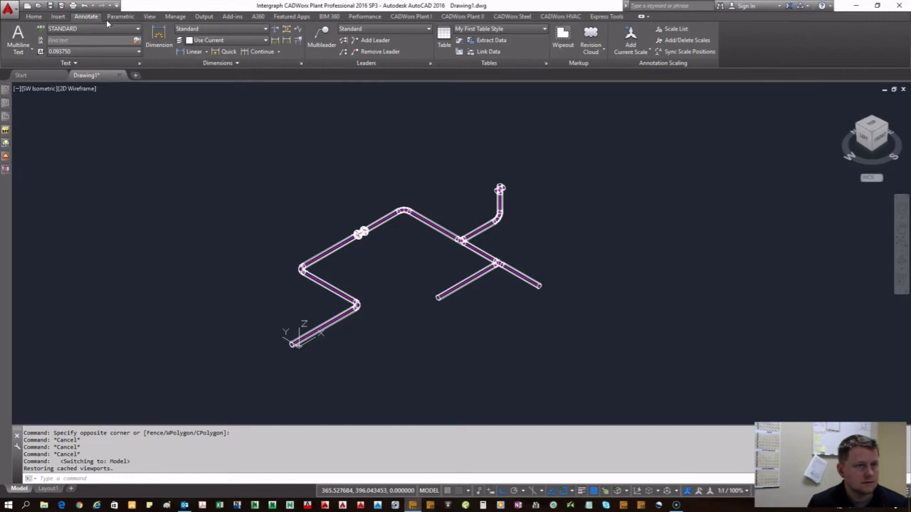
pyautogui.click(150, 16)
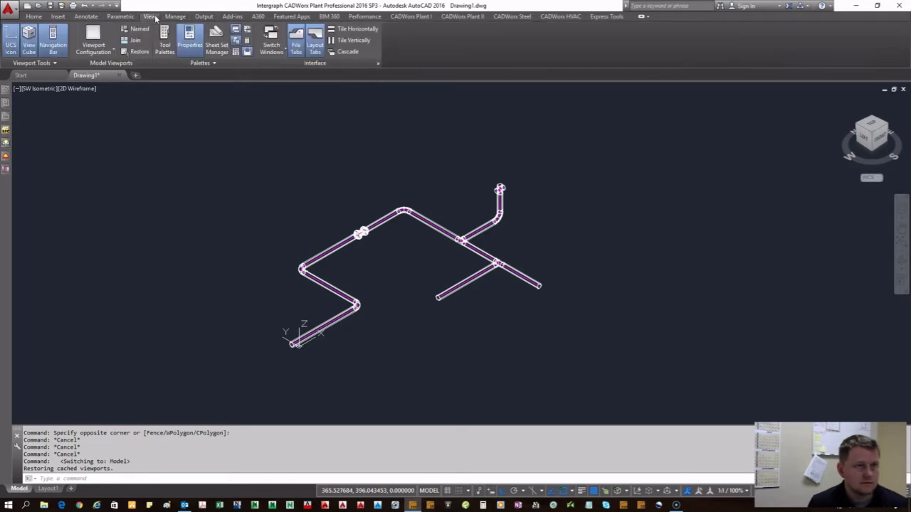
pyautogui.click(34, 16)
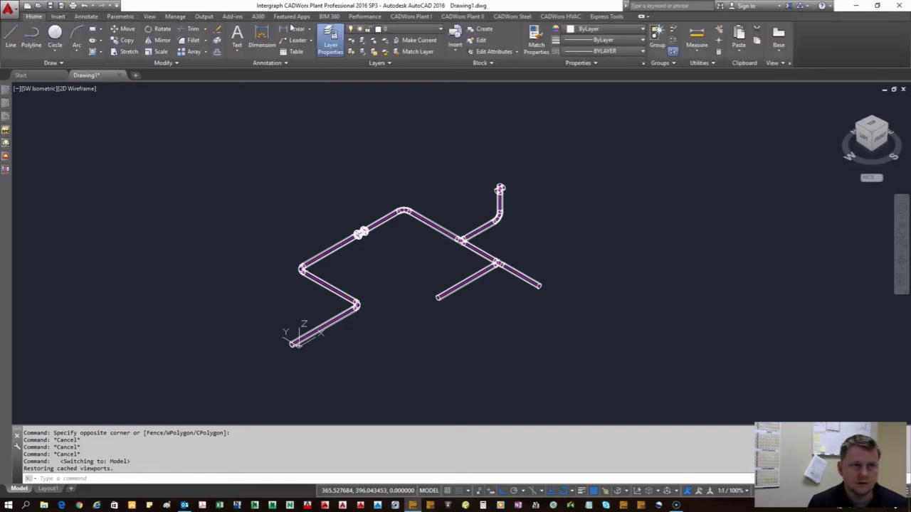
pyautogui.click(410, 16)
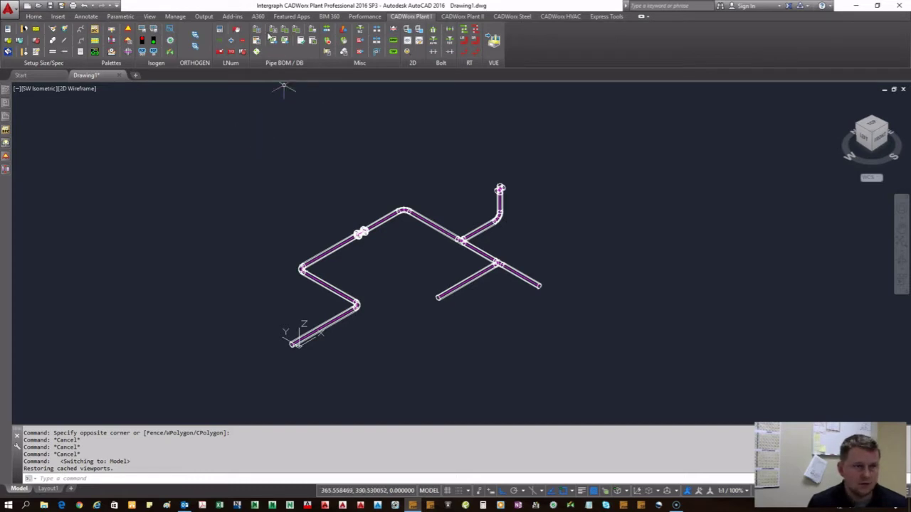
# - Open Bill of Material Setup, then reposition and enlarge it to show the columns
pyautogui.click(257, 29)
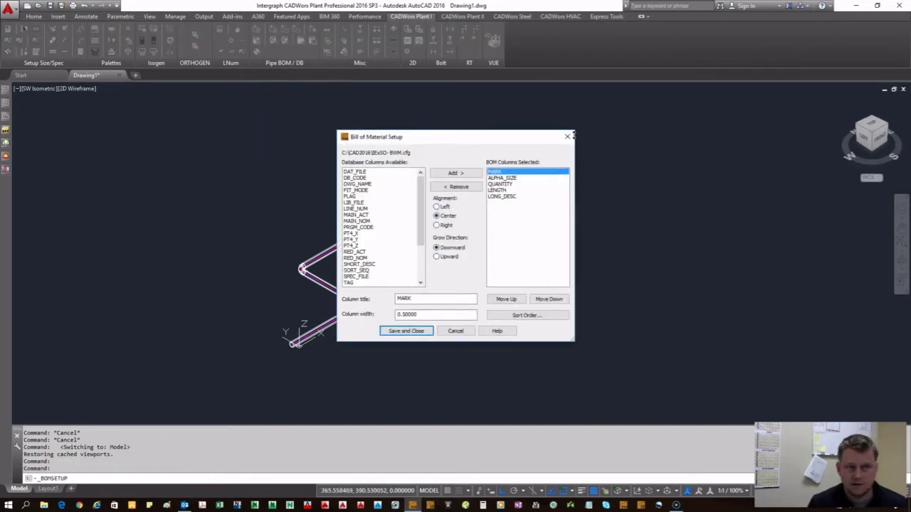
pyautogui.moveTo(442, 133); pyautogui.dragTo(670, 130)
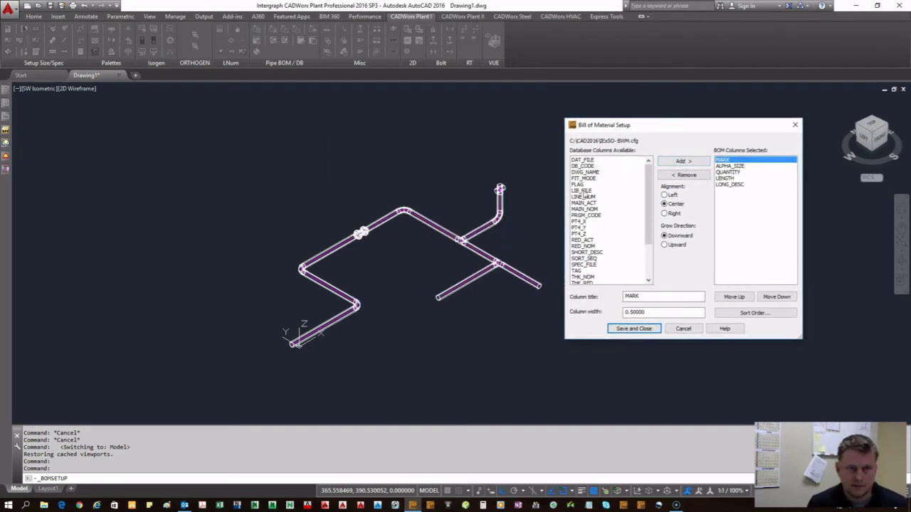
pyautogui.moveTo(585, 180)
pyautogui.mouseDown()
pyautogui.moveTo(589, 275)
pyautogui.moveTo(585, 170)
pyautogui.mouseUp()
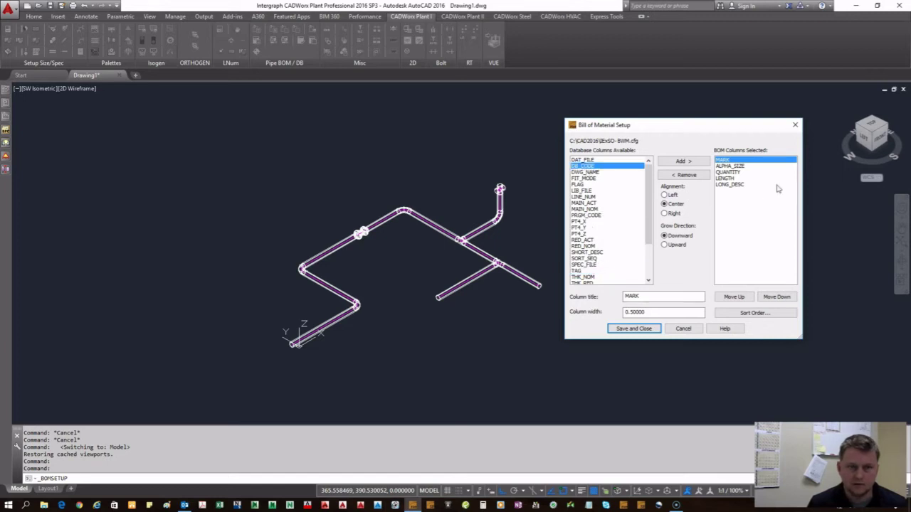
pyautogui.moveTo(726, 119); pyautogui.dragTo(696, 93)
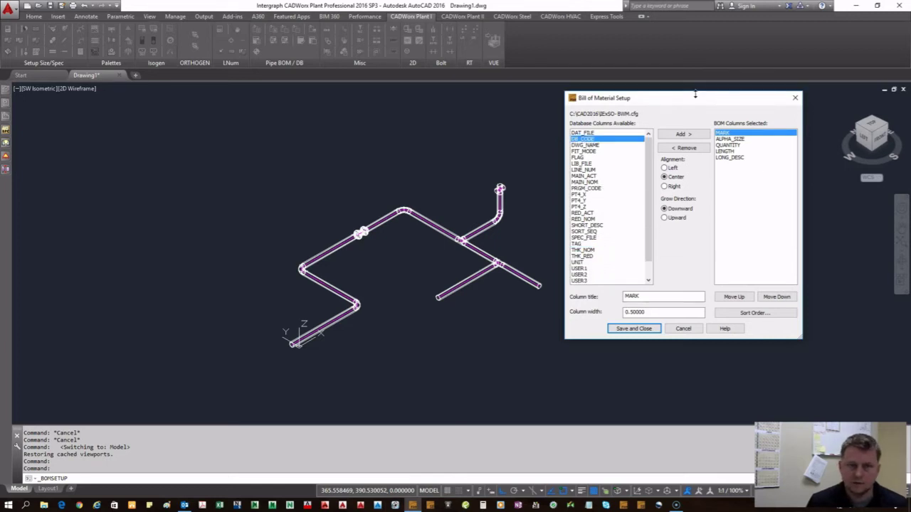
# - Review the ALPHA_SIZE, QUANTITY, LENGTH and LONG_DESC columns and centre-align QUANTITY
pyautogui.click(740, 139)
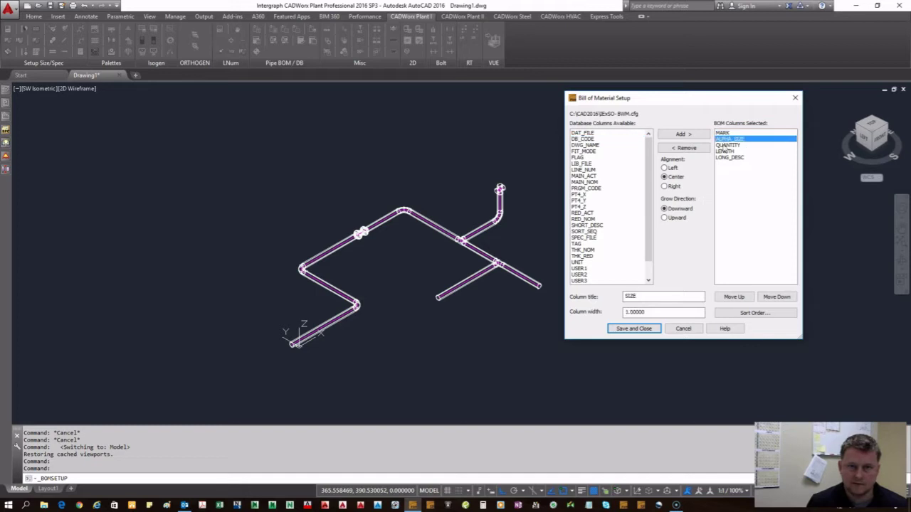
pyautogui.click(735, 146)
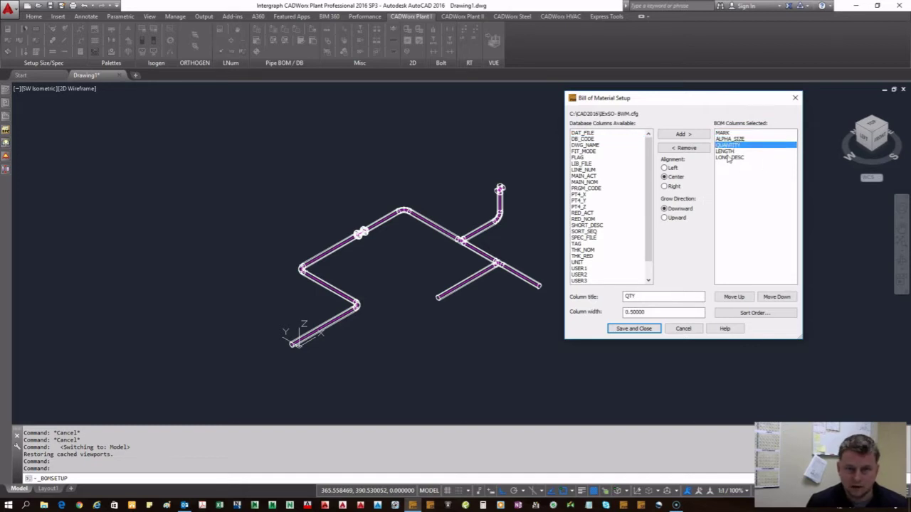
pyautogui.click(729, 152)
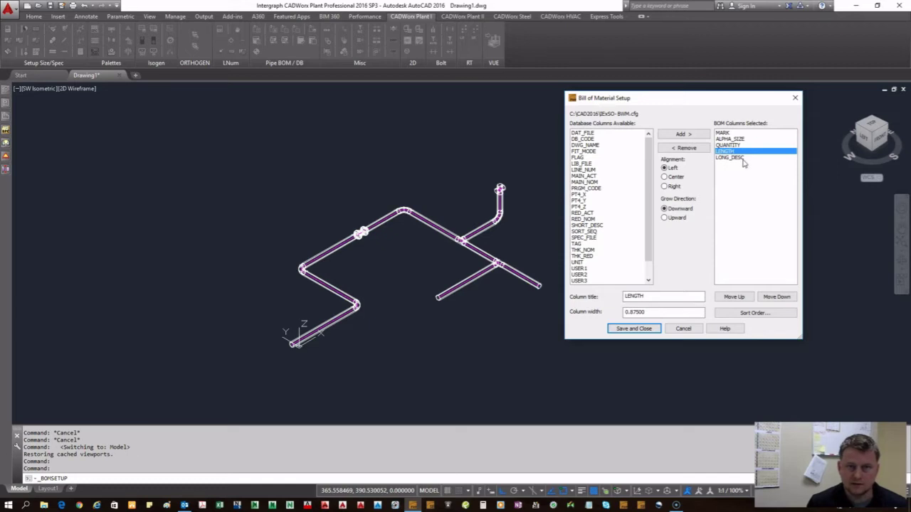
pyautogui.click(726, 158)
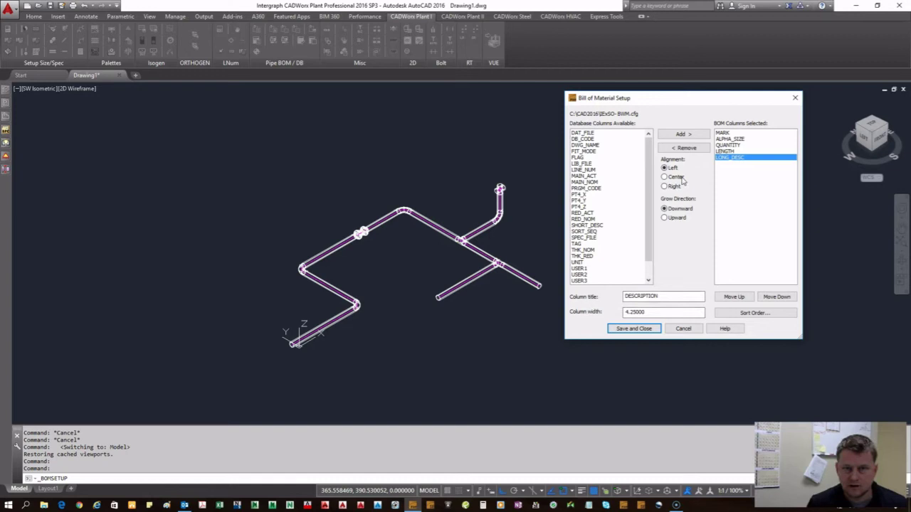
pyautogui.click(730, 145)
pyautogui.click(665, 177)
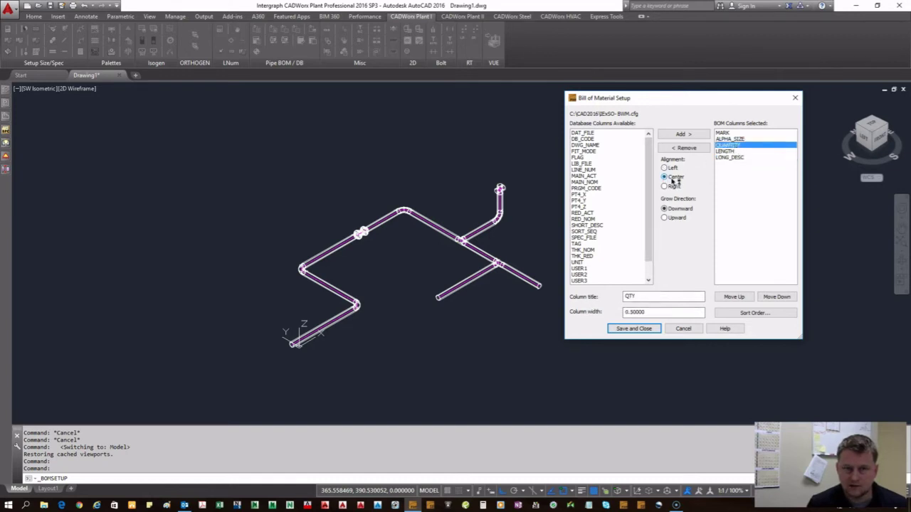
pyautogui.click(733, 138)
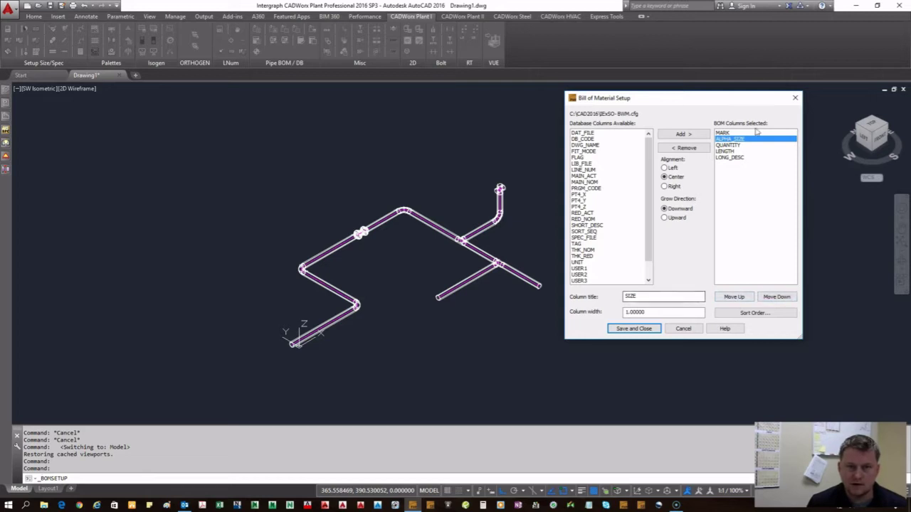
# - Save the BOM setup and start a total-length BOM export by selected components
pyautogui.click(634, 330)
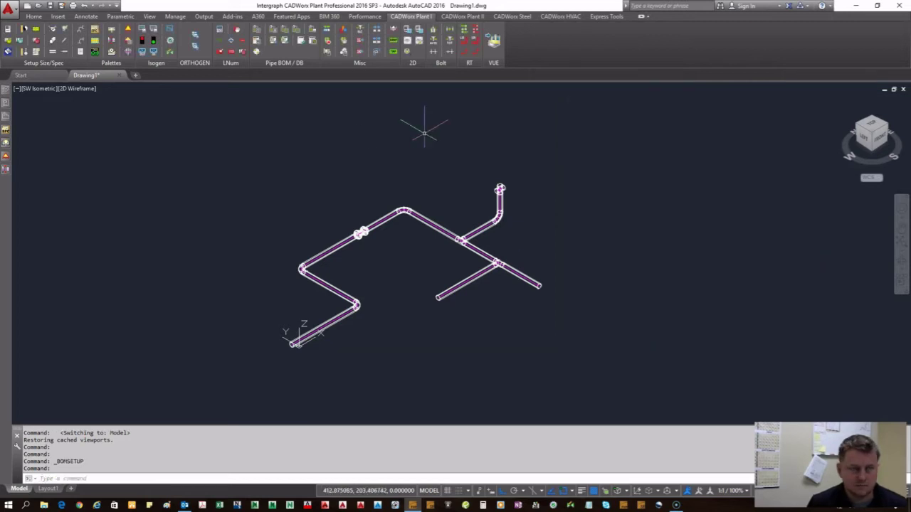
pyautogui.click(312, 32)
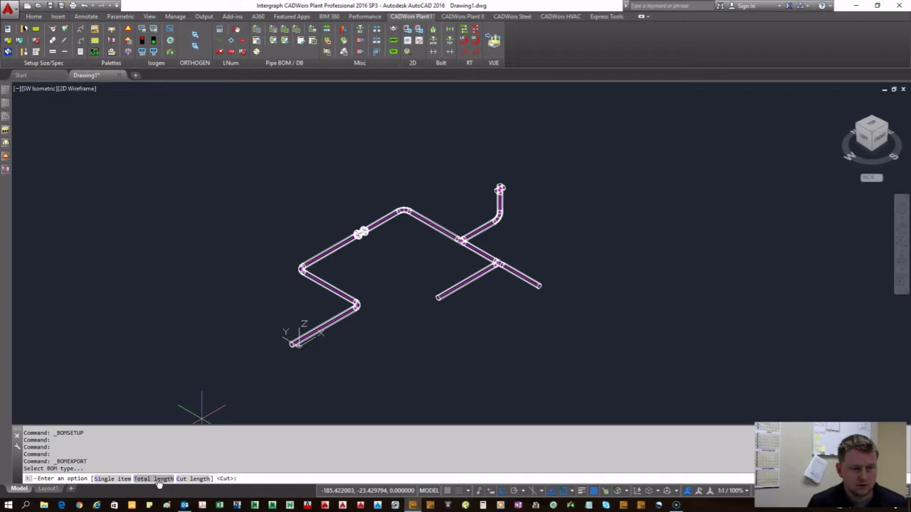
pyautogui.click(153, 479)
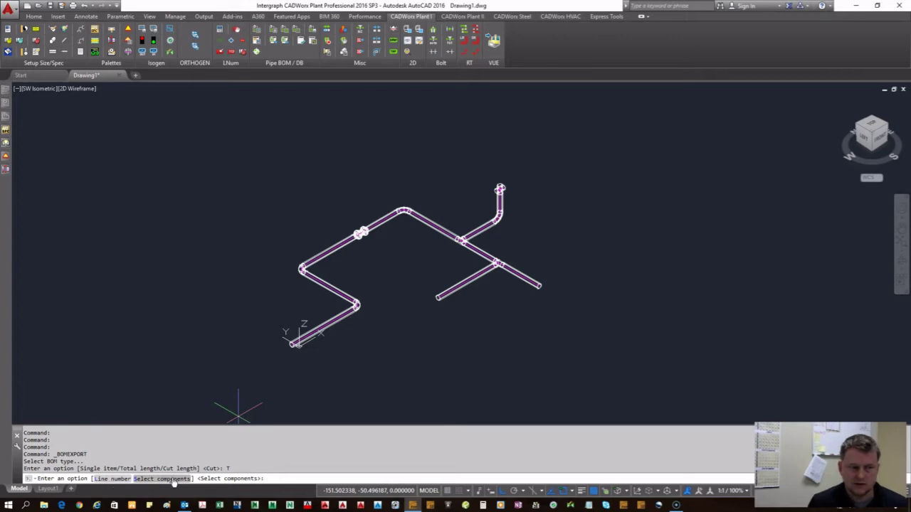
pyautogui.click(163, 479)
# - Window-select all 41 components and save the BOM to Desktop as Drawing1_BOM.xls, replacing it
pyautogui.click(599, 385)
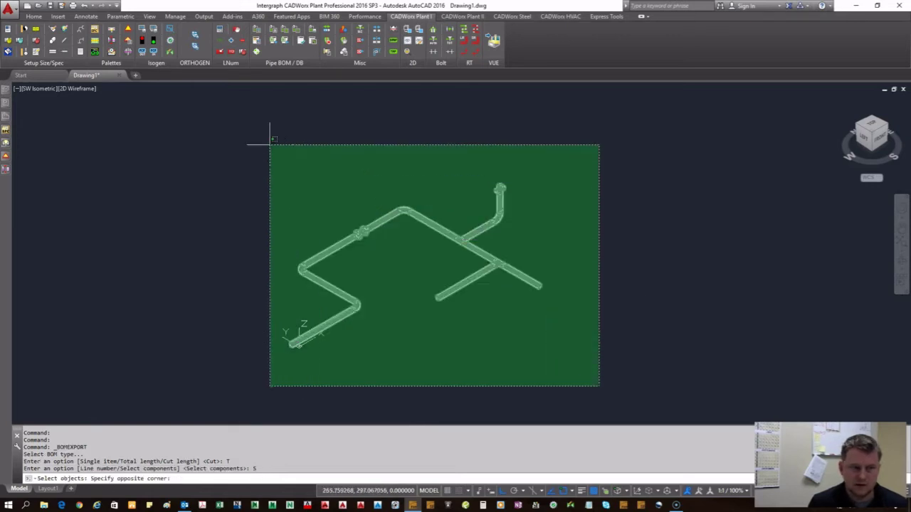
pyautogui.click(222, 126)
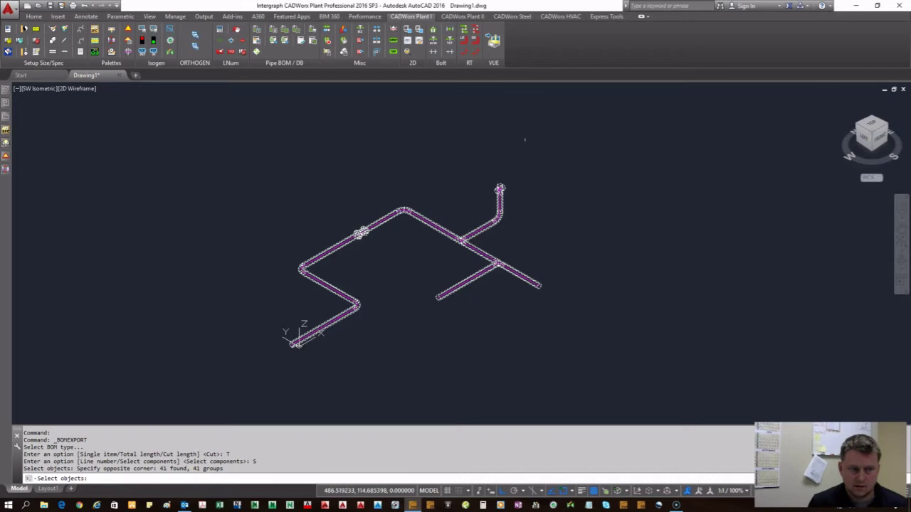
pyautogui.press('Return')
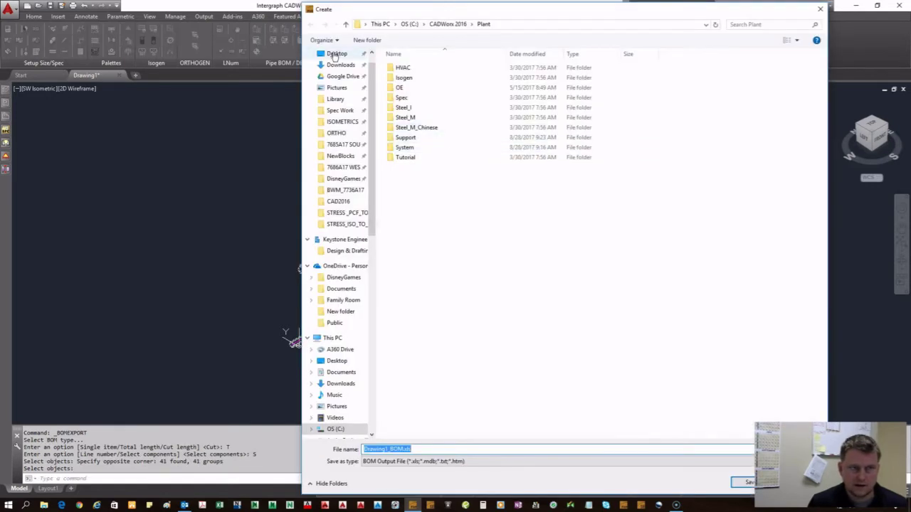
pyautogui.click(336, 54)
pyautogui.click(743, 482)
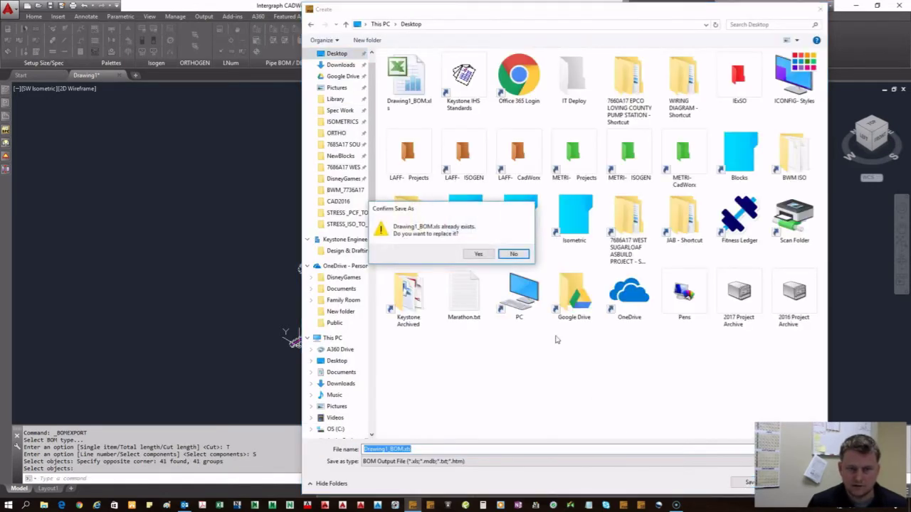
pyautogui.click(478, 254)
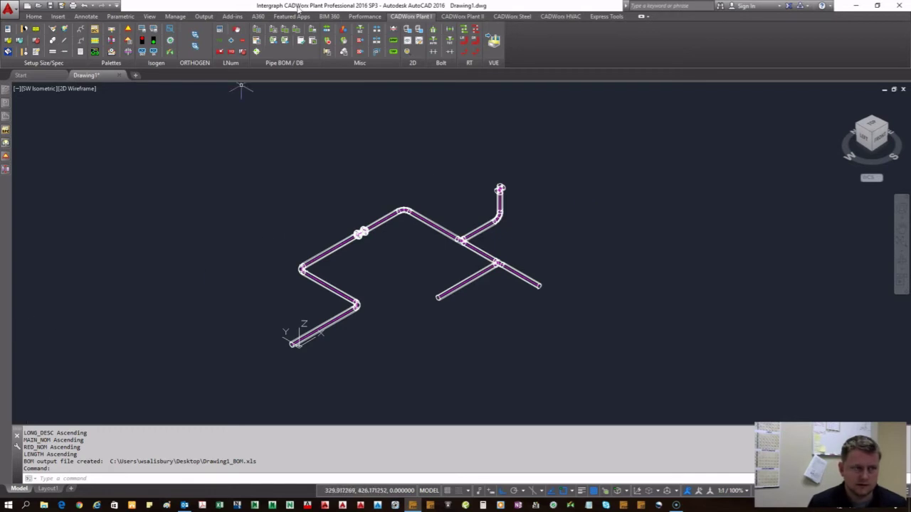
# - Autofit column E, widen column D and make the A1:E1 header row bold
pyautogui.doubleClick(272, 6)
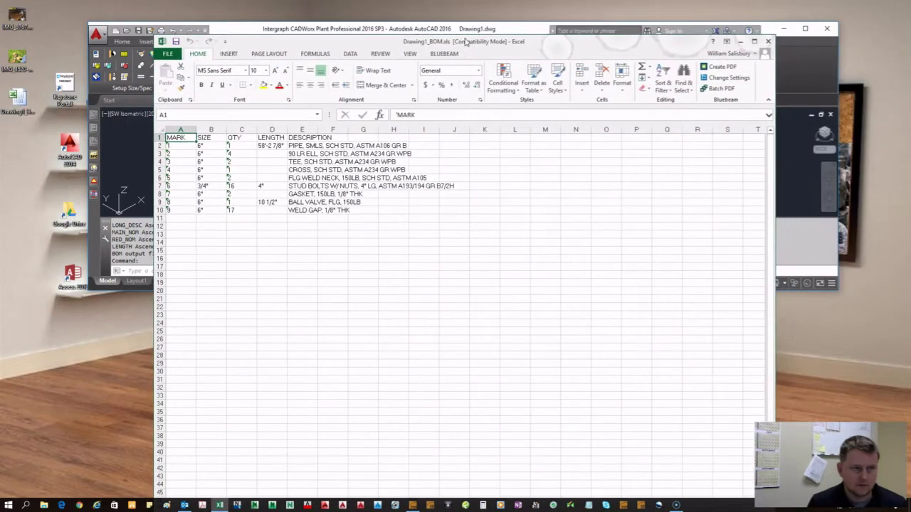
pyautogui.doubleClick(317, 130)
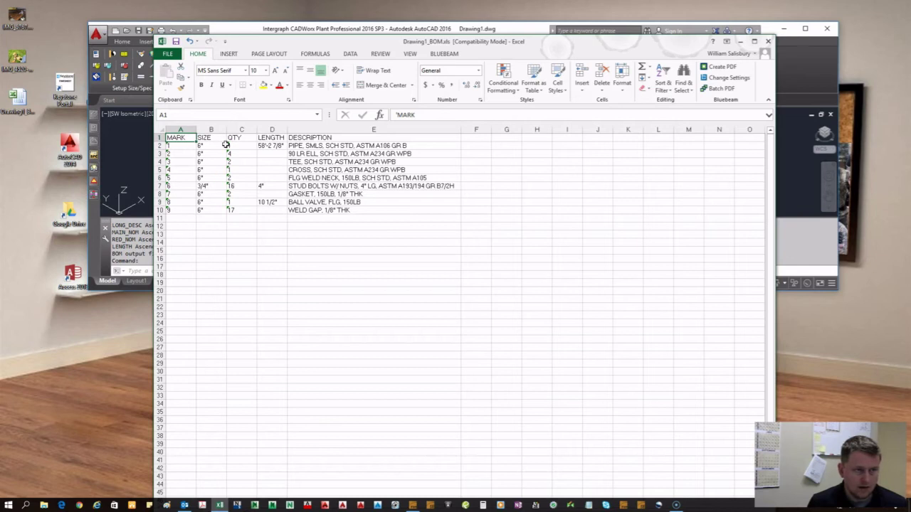
pyautogui.moveTo(287, 130); pyautogui.dragTo(294, 129)
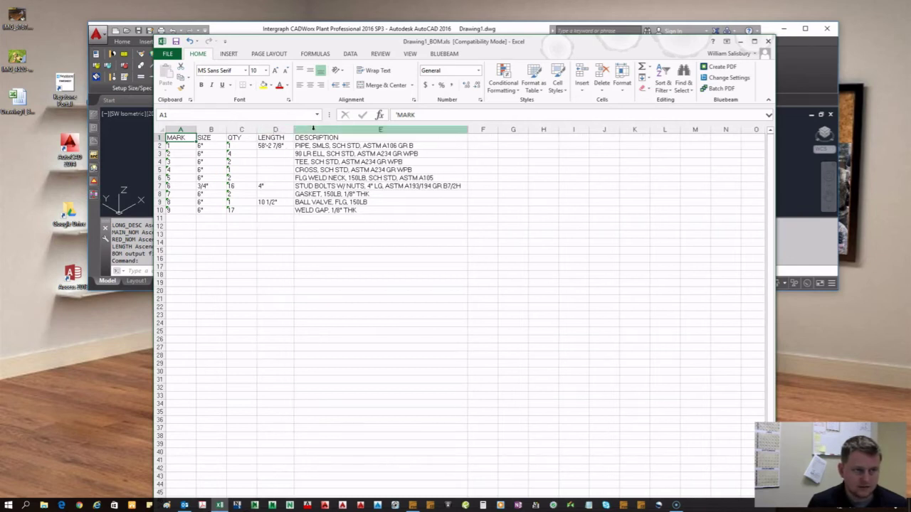
pyautogui.moveTo(175, 138); pyautogui.dragTo(377, 138)
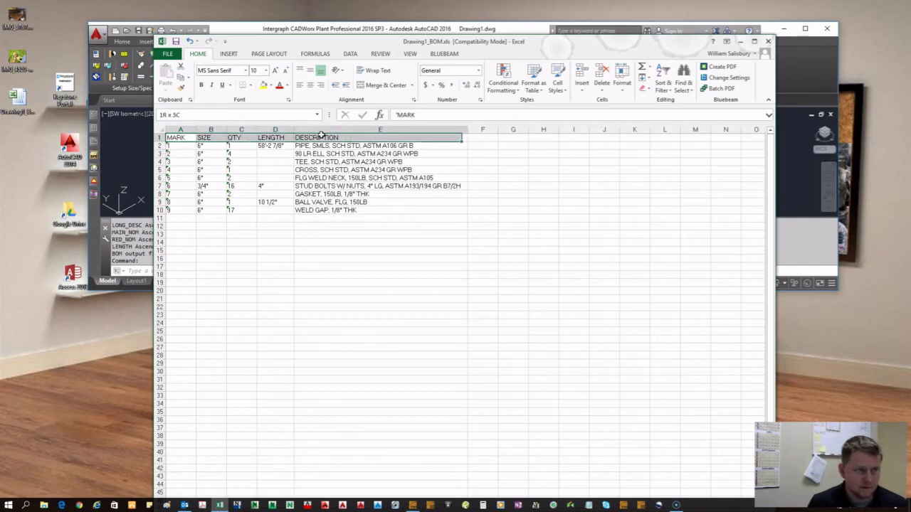
pyautogui.click(202, 85)
pyautogui.click(314, 179)
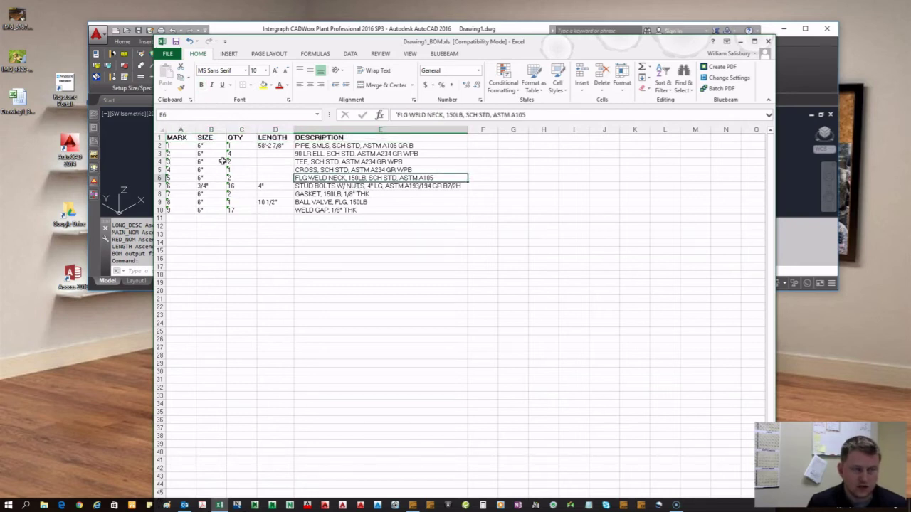
# - Centre the QTY, SIZE, MARK and LENGTH columns
pyautogui.click(241, 130)
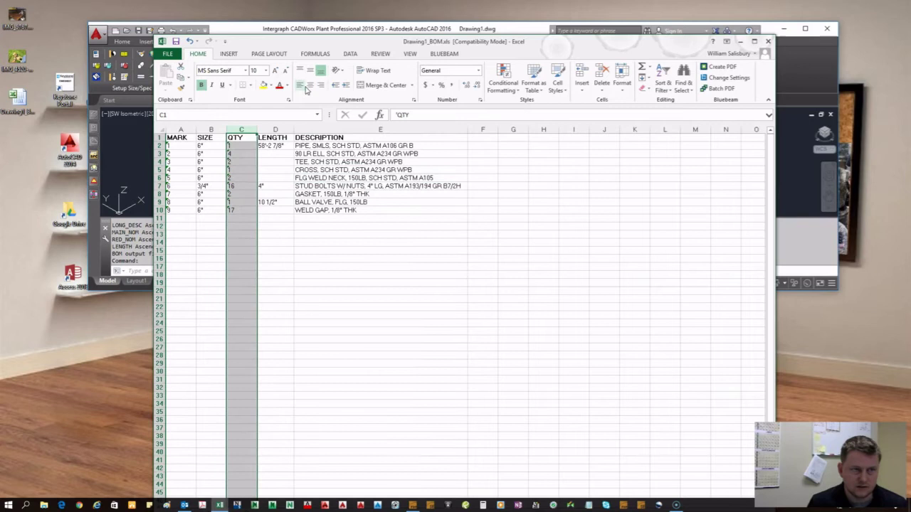
pyautogui.click(308, 85)
pyautogui.click(205, 131)
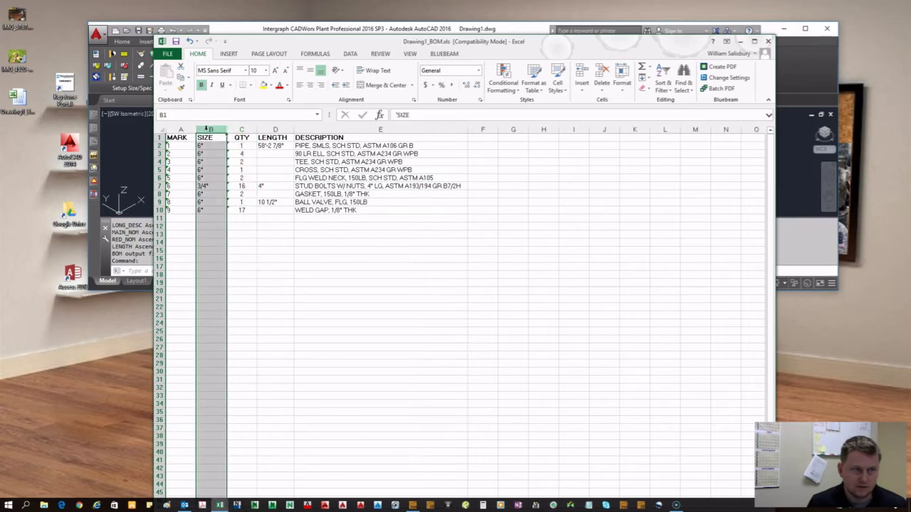
pyautogui.click(309, 86)
pyautogui.click(181, 131)
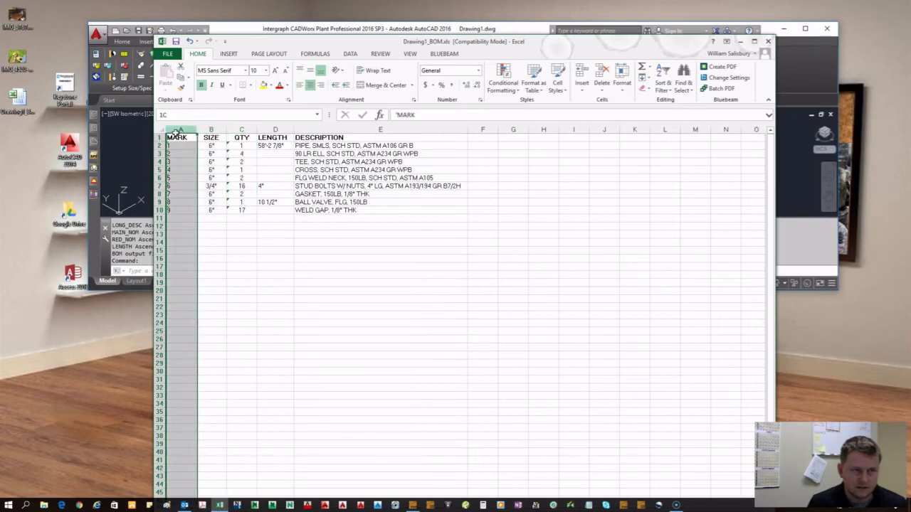
pyautogui.click(309, 85)
pyautogui.click(276, 130)
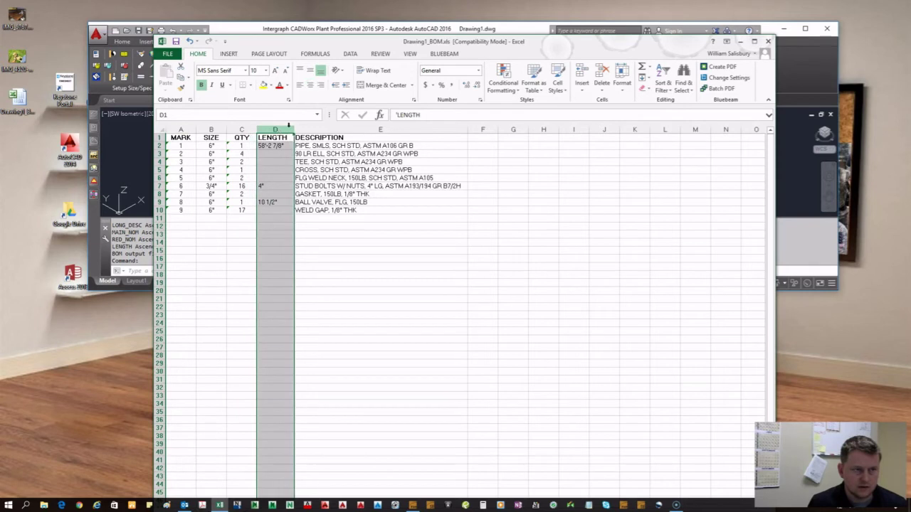
pyautogui.click(309, 86)
# - Copy the BOM table A1:E10 and bring the AutoCAD drawing back full screen
pyautogui.click(316, 129)
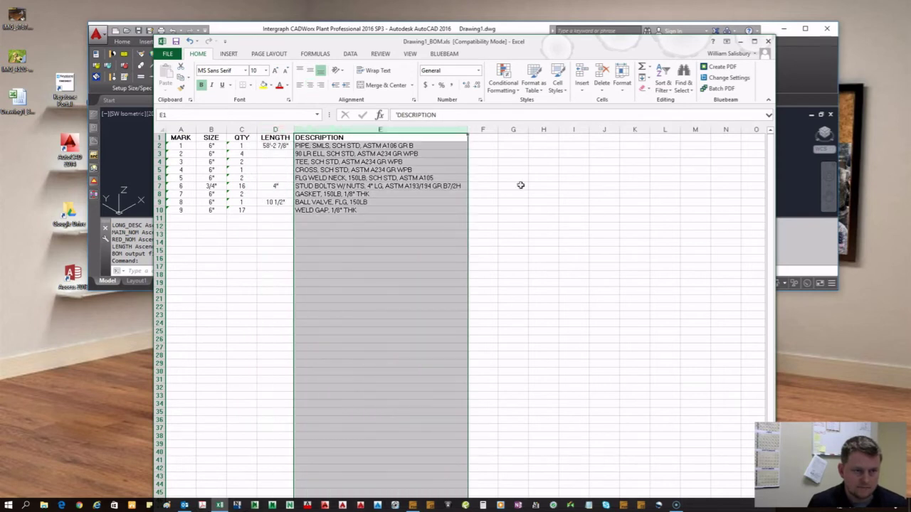
pyautogui.moveTo(319, 211); pyautogui.dragTo(175, 135)
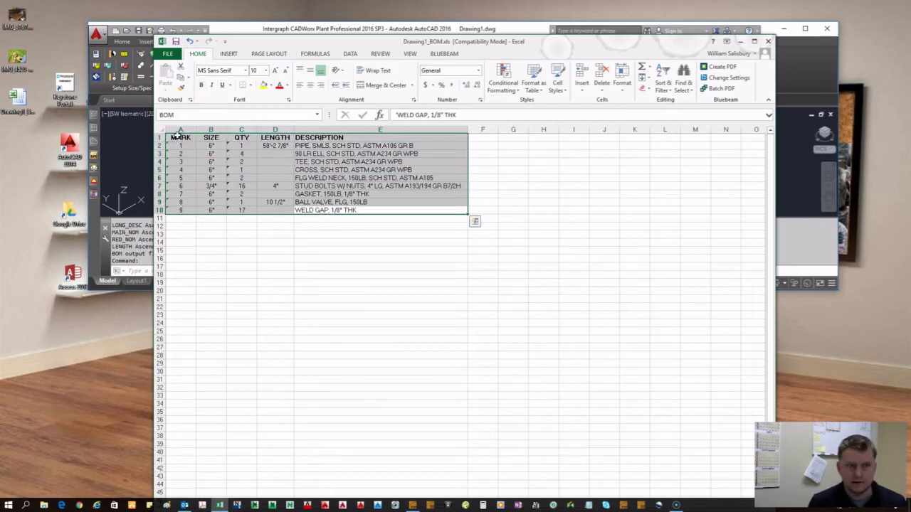
pyautogui.hotkey('ctrl', 'c')
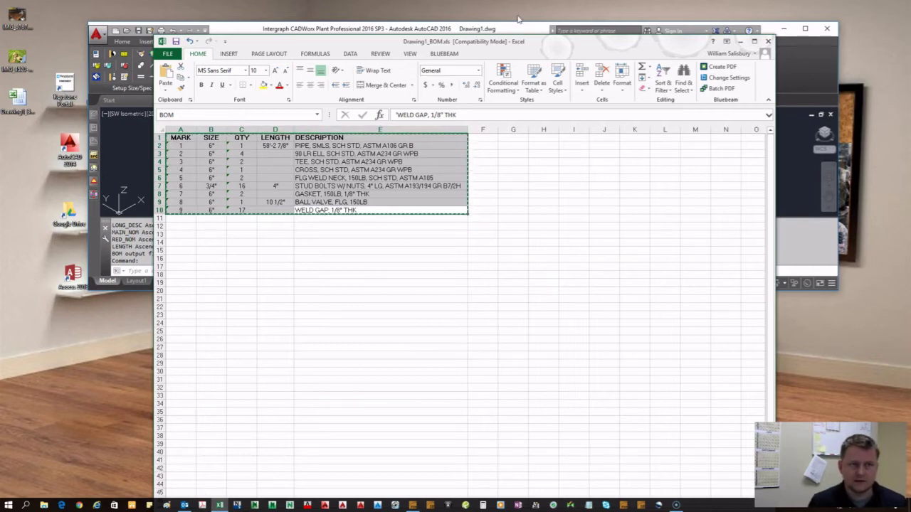
pyautogui.doubleClick(491, 32)
# - Go to Layout1 and choose Paste Special from the Home tab's Paste menu
pyautogui.press('Escape')
pyautogui.press('Escape')
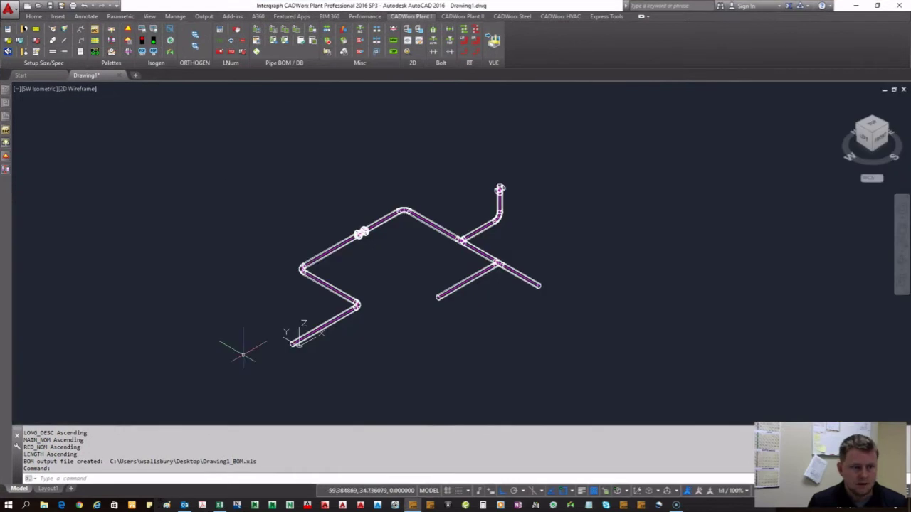
pyautogui.click(46, 488)
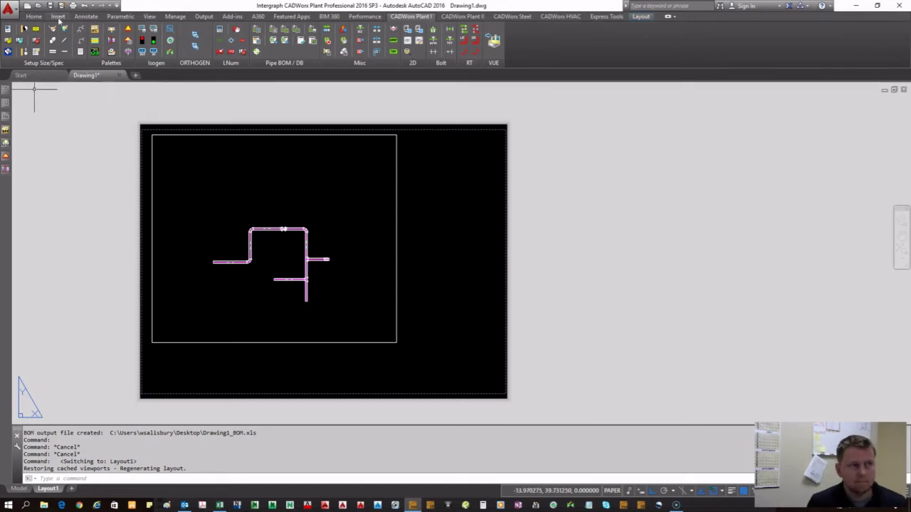
pyautogui.click(57, 16)
pyautogui.click(34, 17)
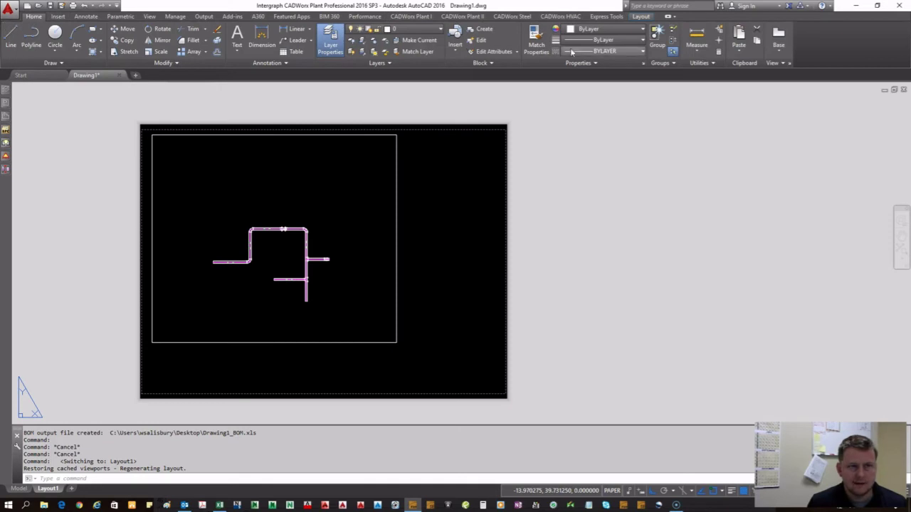
pyautogui.click(739, 52)
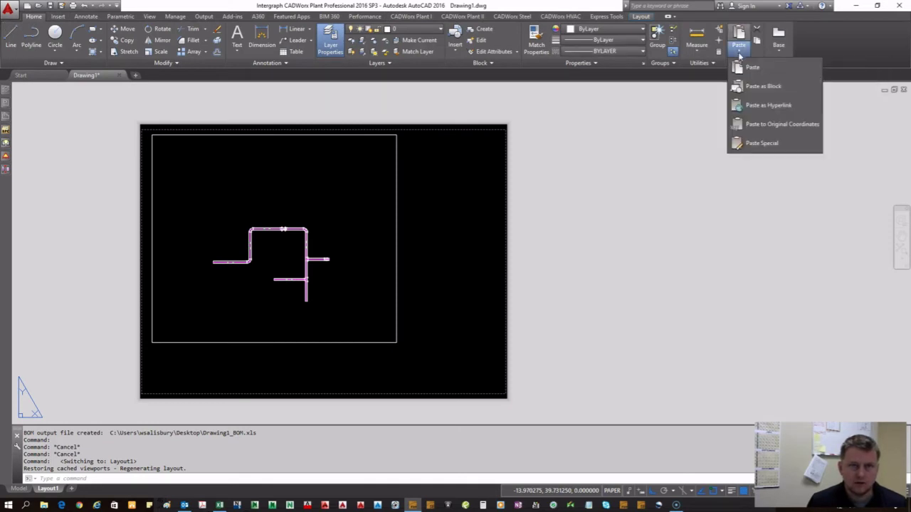
pyautogui.click(775, 148)
# - Paste the BOM as a Microsoft Excel 2003 Worksheet
pyautogui.moveTo(440, 194)
pyautogui.mouseDown()
pyautogui.moveTo(287, 118)
pyautogui.moveTo(263, 93)
pyautogui.mouseUp()
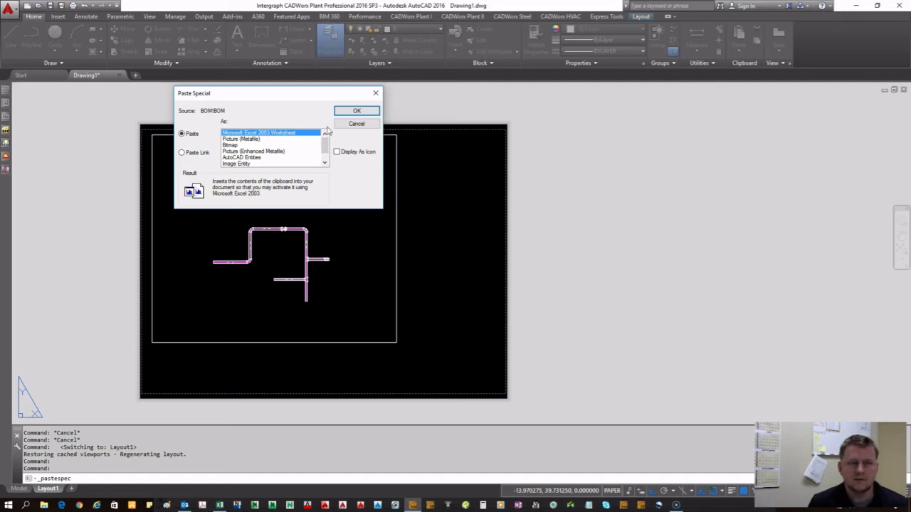
pyautogui.click(356, 111)
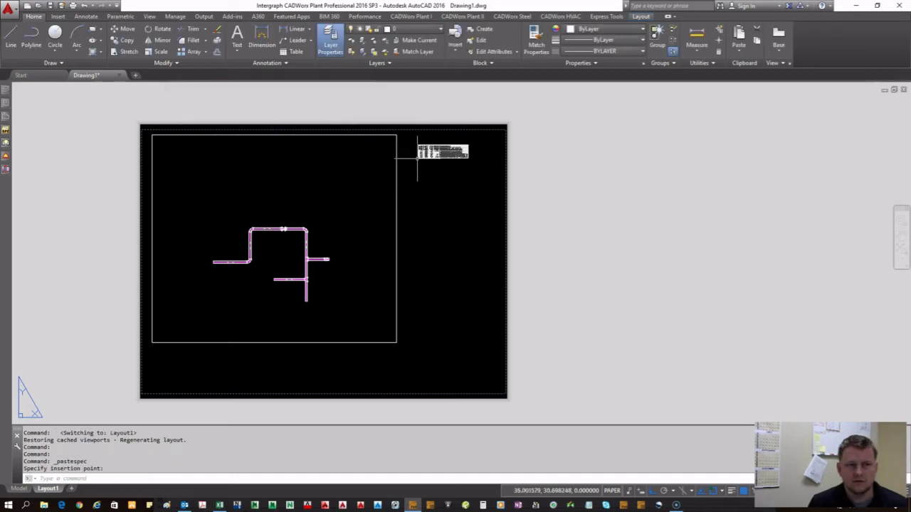
# - Place the pasted BOM table on the sheet and scale it up with SCALE
pyautogui.scroll(6, 417, 158)
pyautogui.click(393, 187)
pyautogui.click(356, 163)
pyautogui.click(360, 171)
pyautogui.write('sc')
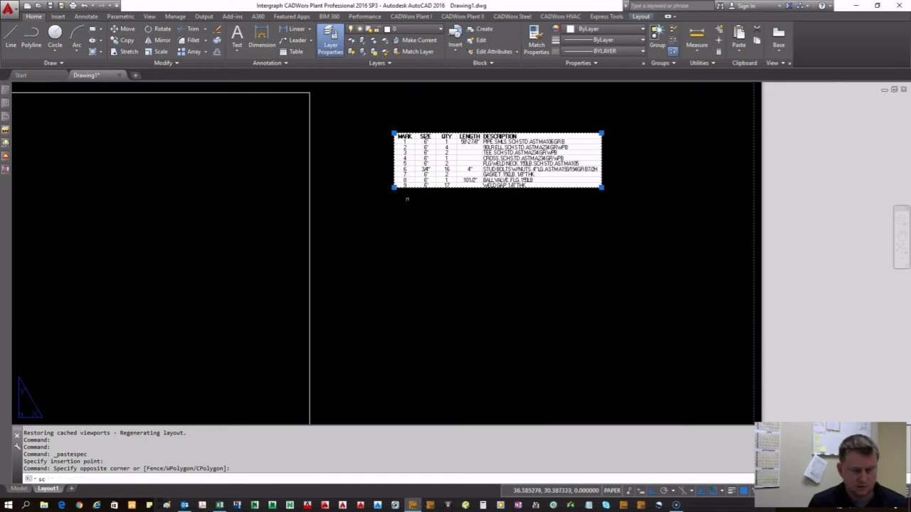
pyautogui.press('Return')
pyautogui.click(394, 187)
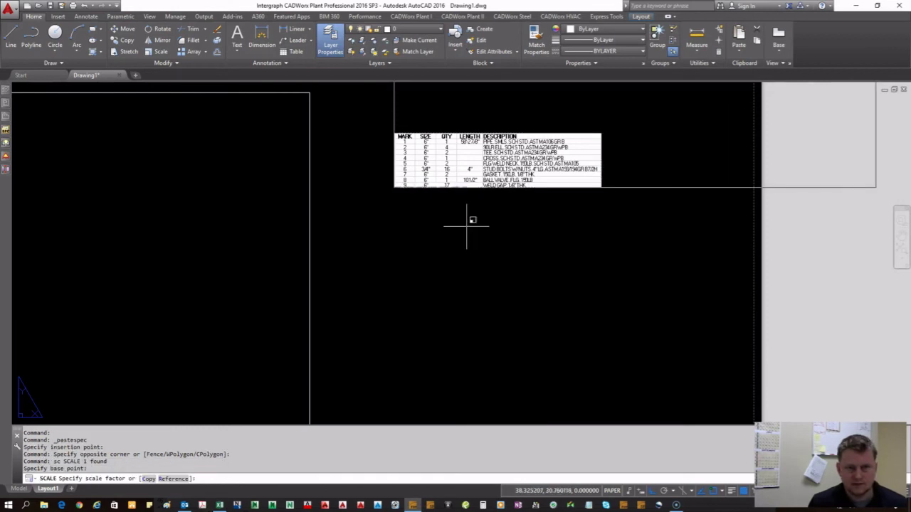
pyautogui.click(546, 234)
# - Move the table beside the piping viewport, then lower so its header is visible
pyautogui.click(512, 213)
pyautogui.click(481, 178)
pyautogui.write('m')
pyautogui.press('Return')
pyautogui.click(580, 222)
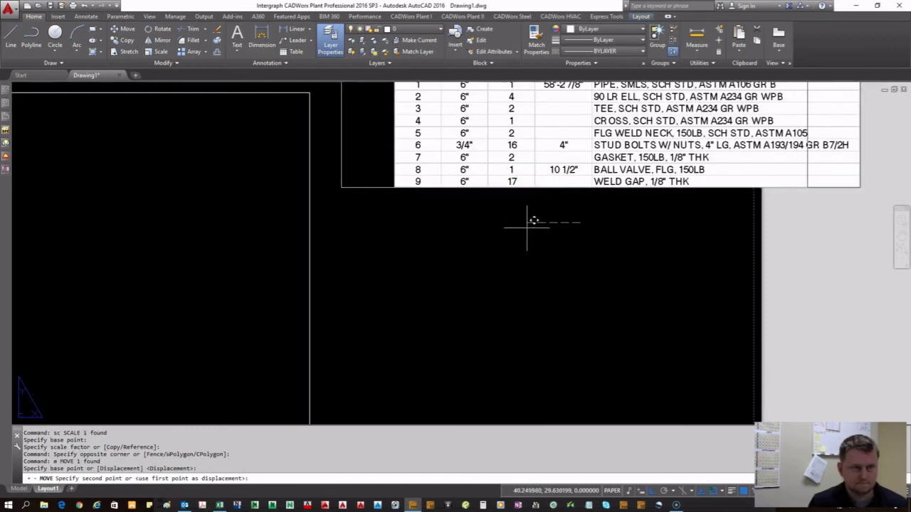
pyautogui.click(501, 234)
pyautogui.click(785, 250)
pyautogui.click(313, 175)
pyautogui.write('m')
pyautogui.press('Return')
pyautogui.click(559, 249)
pyautogui.click(570, 282)
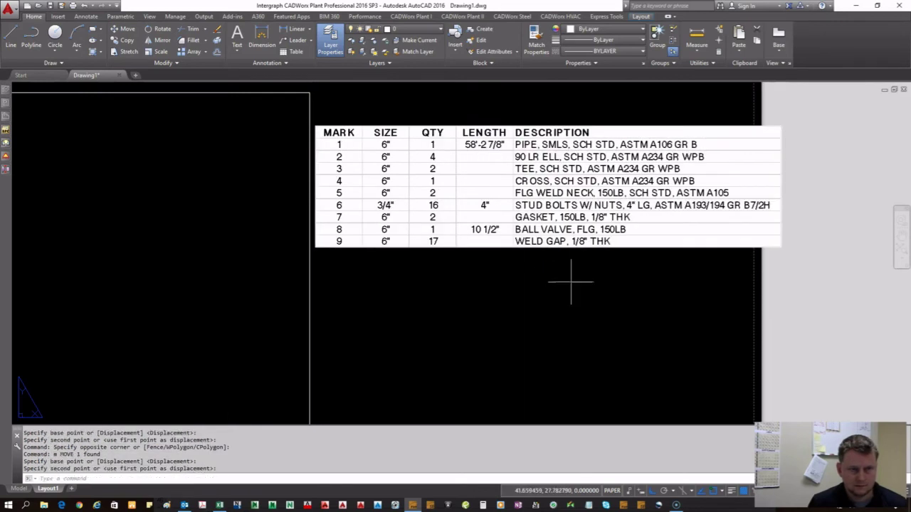
# - Scale the table back down to a smaller size
pyautogui.click(570, 282)
pyautogui.click(472, 197)
pyautogui.write('sc')
pyautogui.press('Return')
pyautogui.click(527, 254)
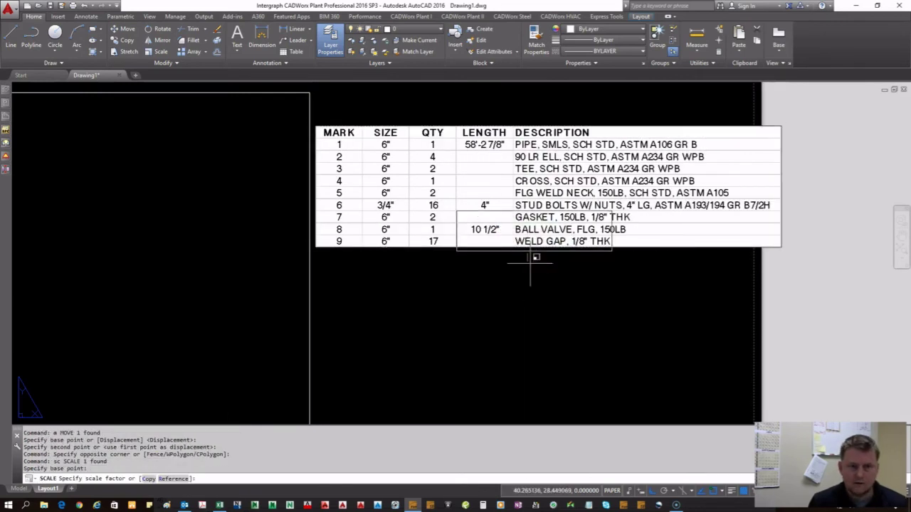
pyautogui.click(533, 276)
# - Nudge the table up slightly on the sheet
pyautogui.click(561, 309)
pyautogui.click(494, 265)
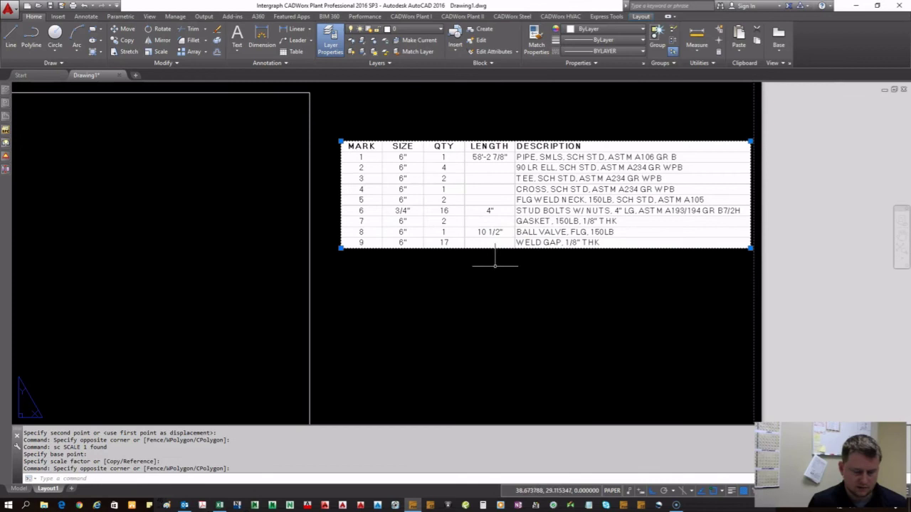
pyautogui.write('m')
pyautogui.press('Return')
pyautogui.click(539, 306)
pyautogui.click(545, 295)
# - Fine-tune the table position, shifting it slightly left and raising it a little
pyautogui.moveTo(548, 297); pyautogui.dragTo(488, 204)
pyautogui.write('m')
pyautogui.press('Return')
pyautogui.click(553, 293)
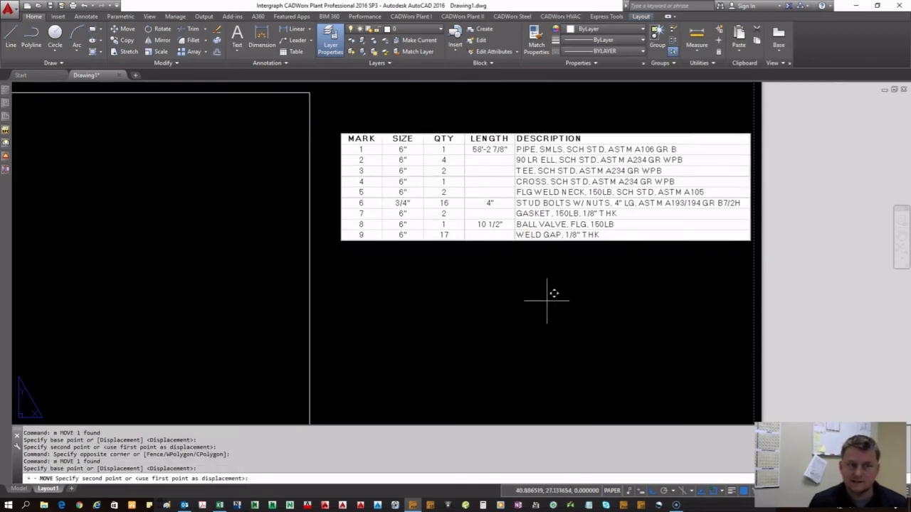
pyautogui.click(539, 294)
pyautogui.moveTo(740, 320); pyautogui.dragTo(325, 132)
pyautogui.write('m')
pyautogui.press('Return')
pyautogui.click(525, 294)
pyautogui.click(523, 274)
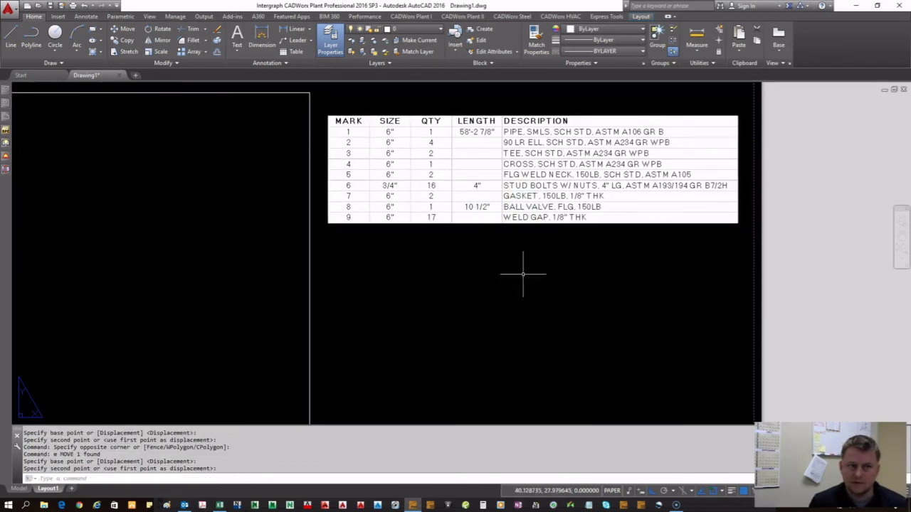
pyautogui.scroll(-4, 427, 246)
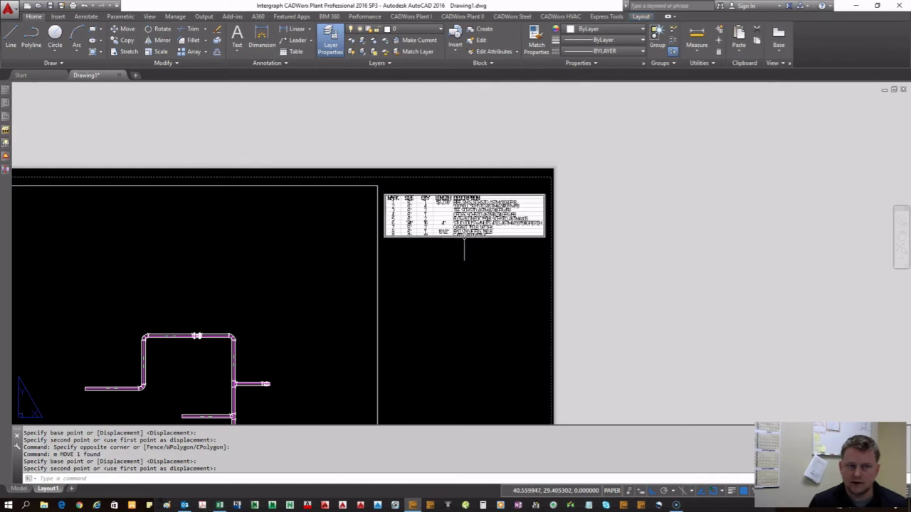
pyautogui.click(464, 249)
pyautogui.click(464, 237)
pyautogui.rightClick(464, 239)
pyautogui.moveTo(508, 375)
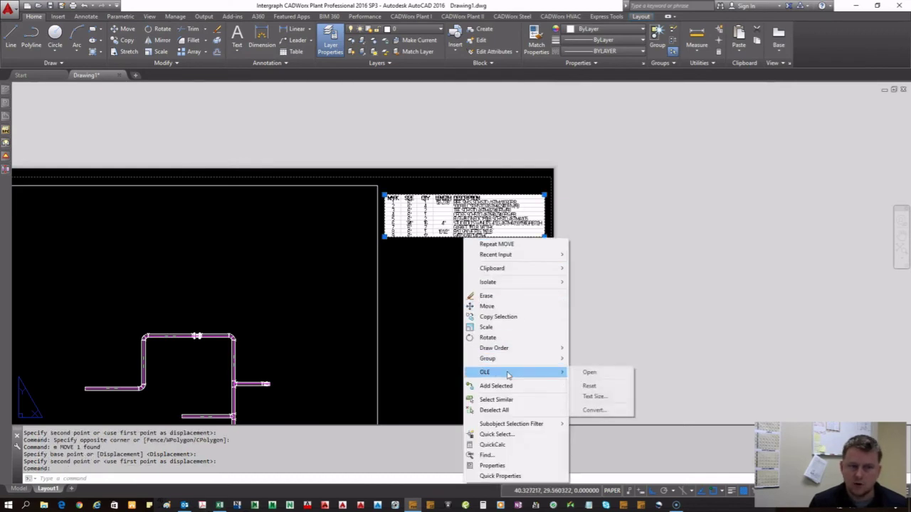
pyautogui.click(589, 372)
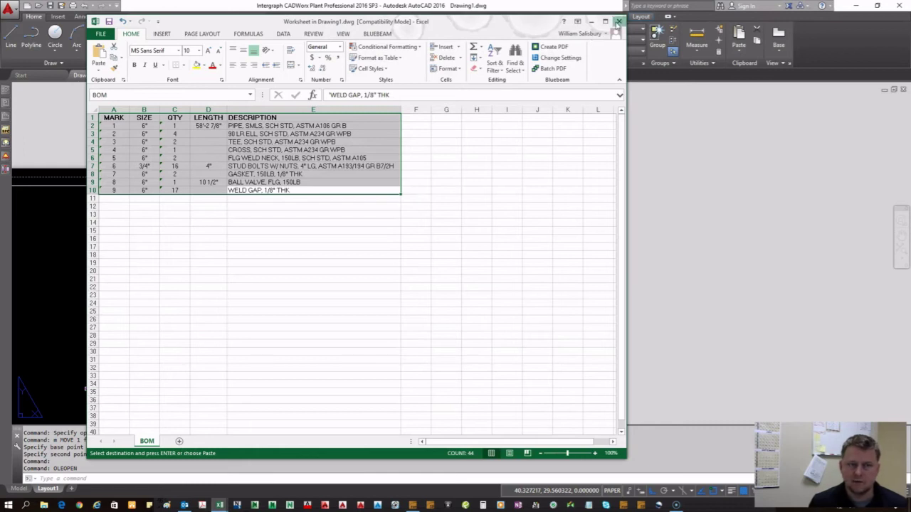
pyautogui.click(618, 21)
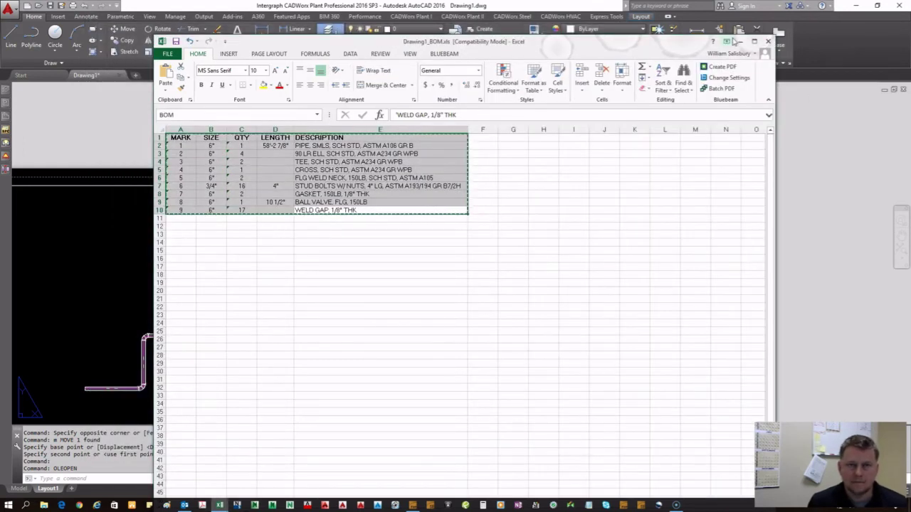
pyautogui.click(740, 42)
pyautogui.scroll(4, 441, 234)
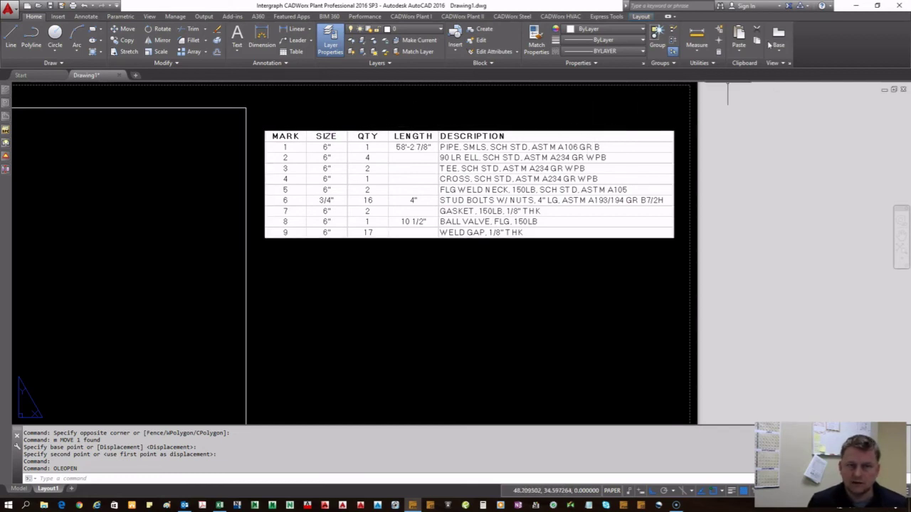
# - Delete the embedded OLE worksheet and Paste Special the BOM as AutoCAD Entities
pyautogui.click(511, 132)
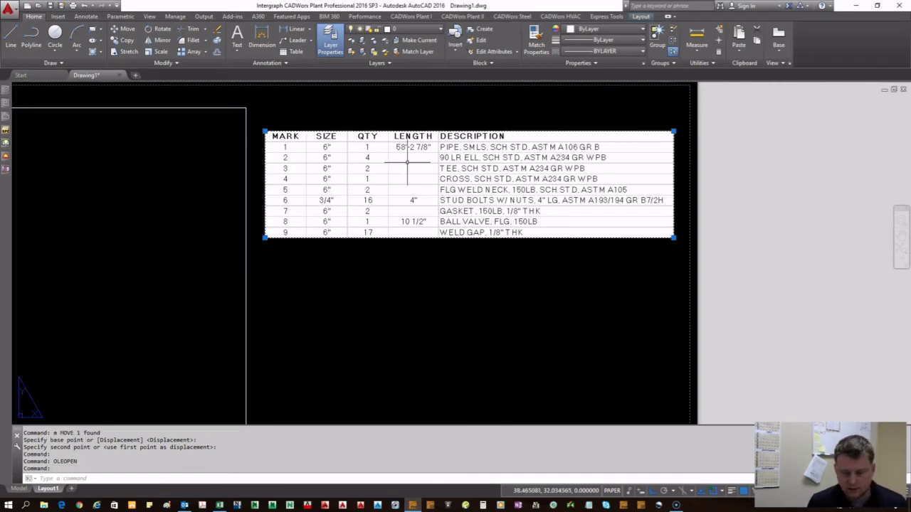
pyautogui.press('Delete')
pyautogui.click(739, 52)
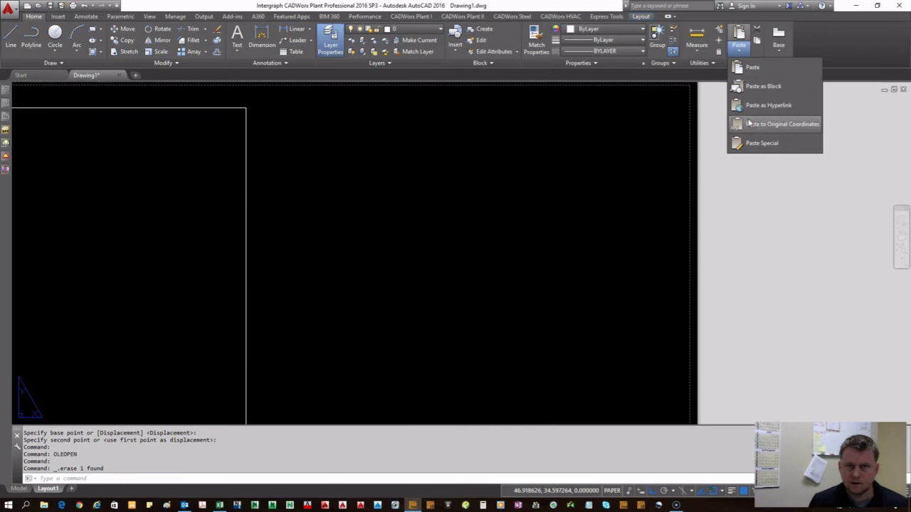
pyautogui.click(754, 143)
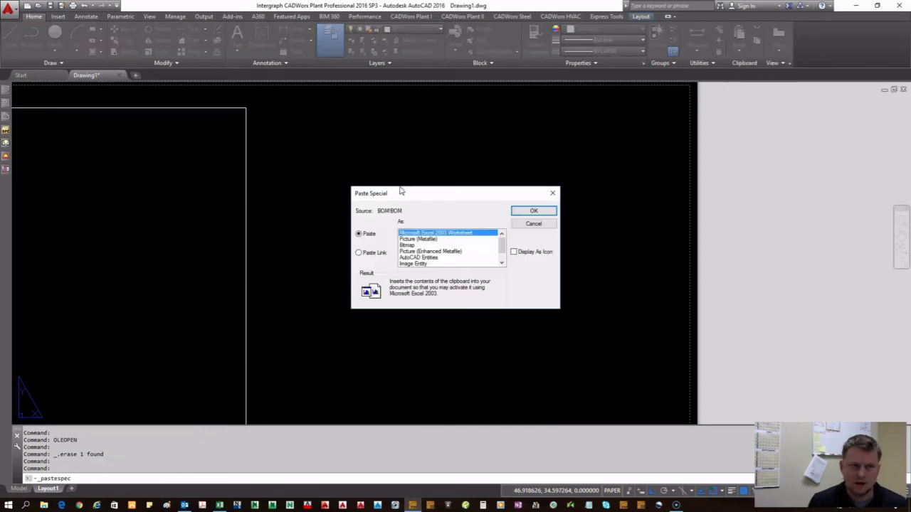
pyautogui.click(420, 257)
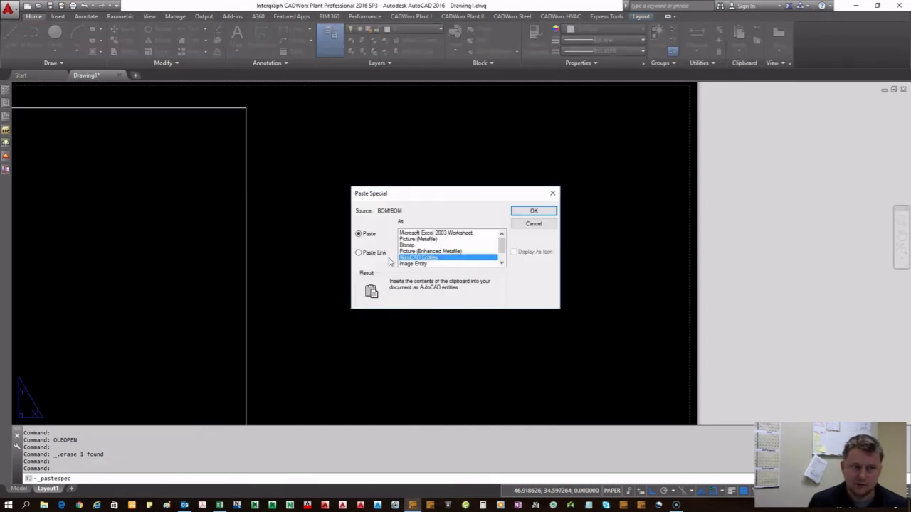
pyautogui.click(533, 212)
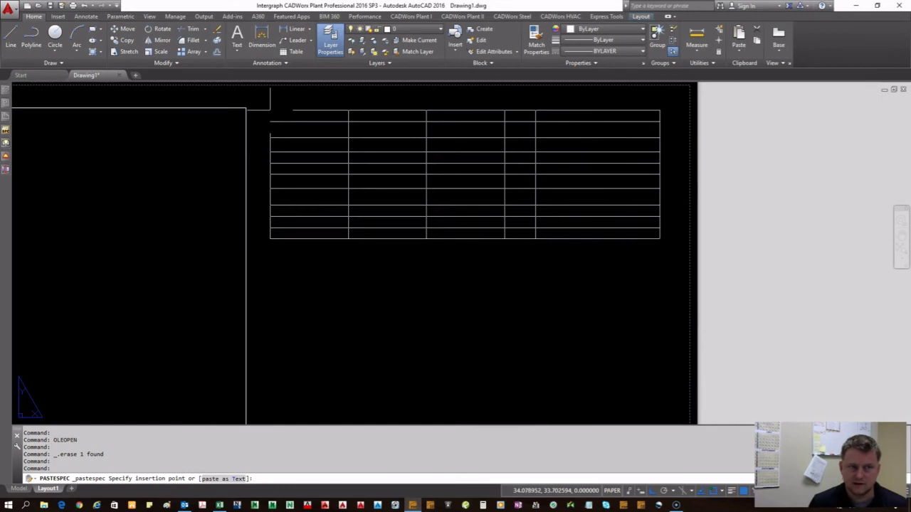
# - Insert the BOM table right of the viewport and check cells E10 and C4 for content
pyautogui.click(270, 110)
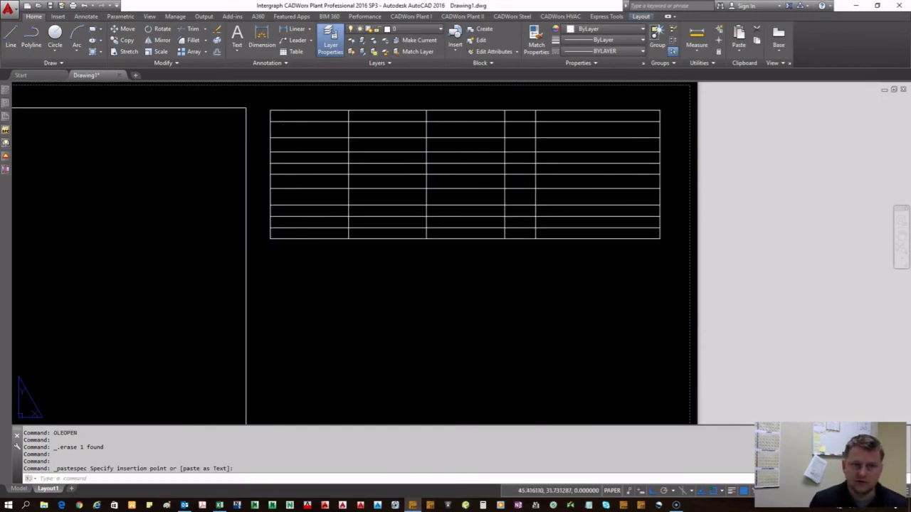
pyautogui.scroll(3, 559, 278)
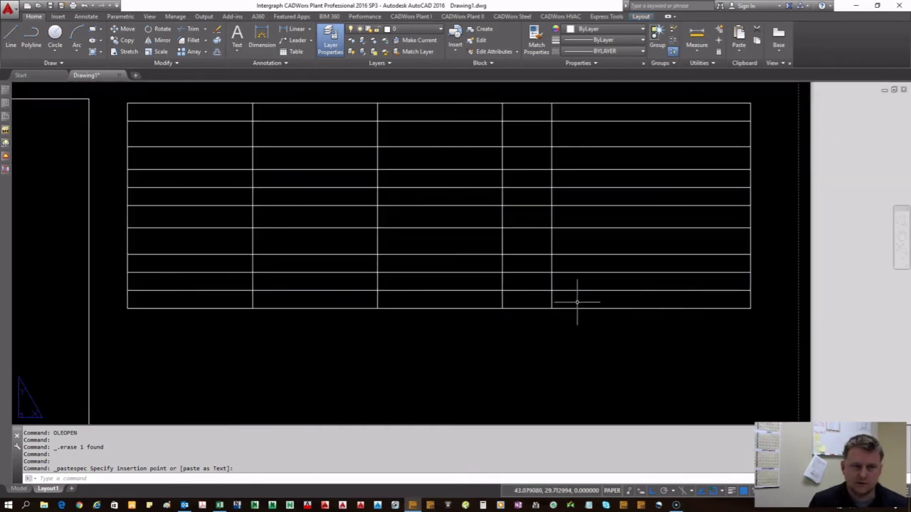
pyautogui.click(665, 300)
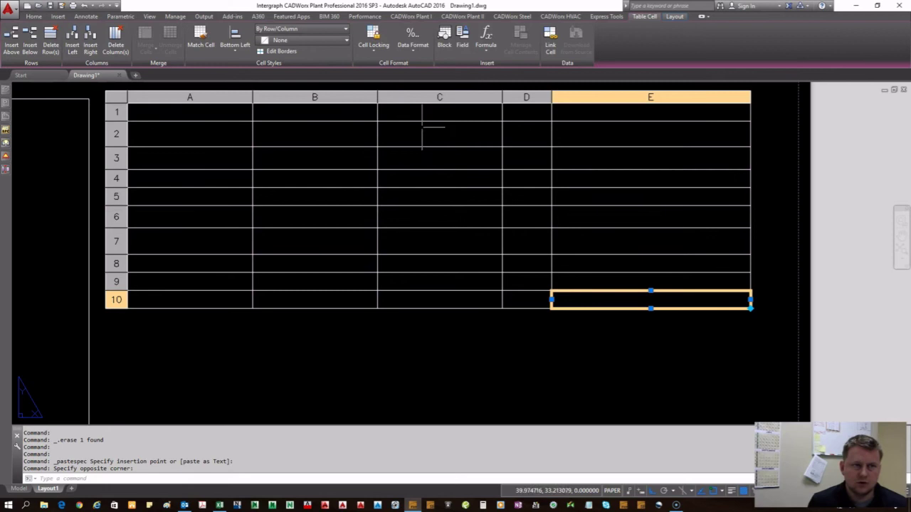
pyautogui.doubleClick(413, 179)
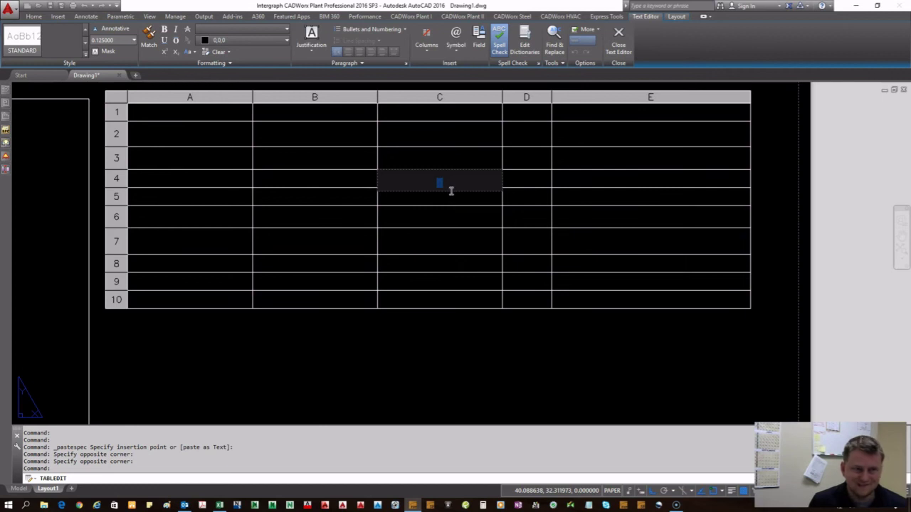
pyautogui.click(471, 345)
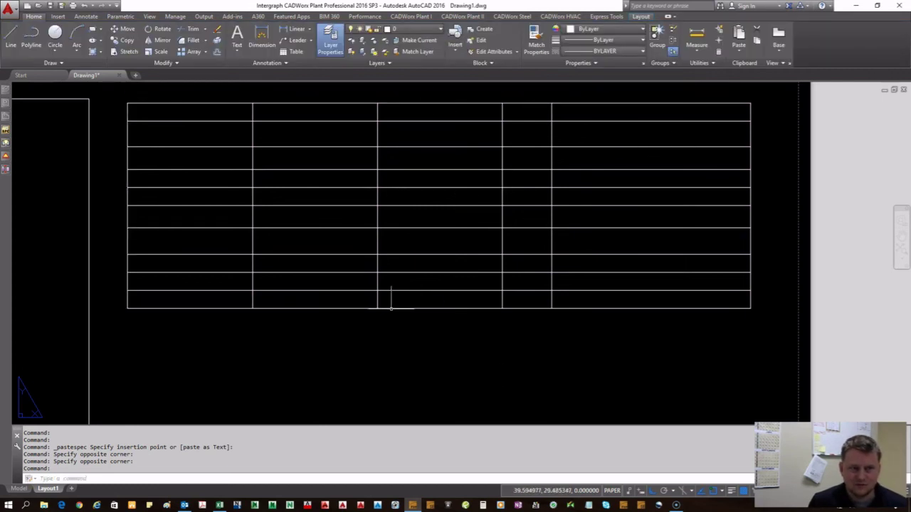
pyautogui.scroll(-2, 386, 284)
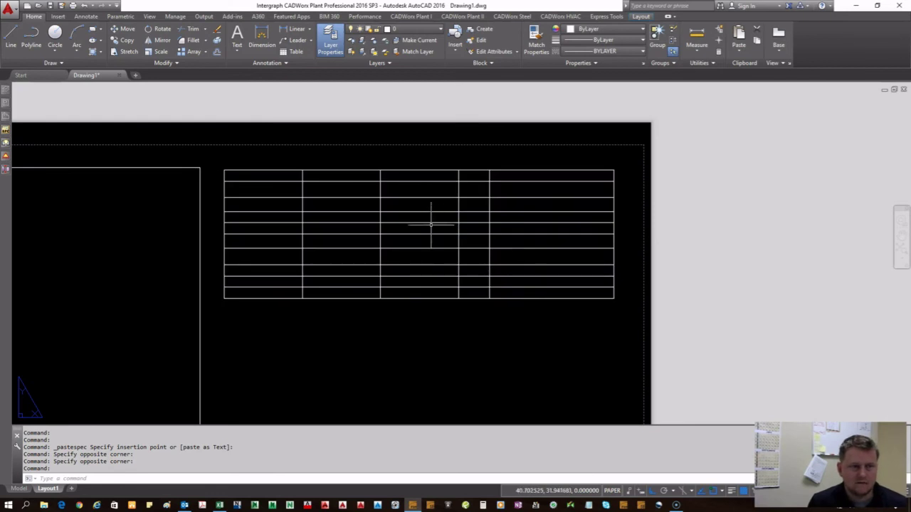
# - Explode the BOM table twice into separate lines and text
pyautogui.moveTo(430, 223); pyautogui.dragTo(421, 211)
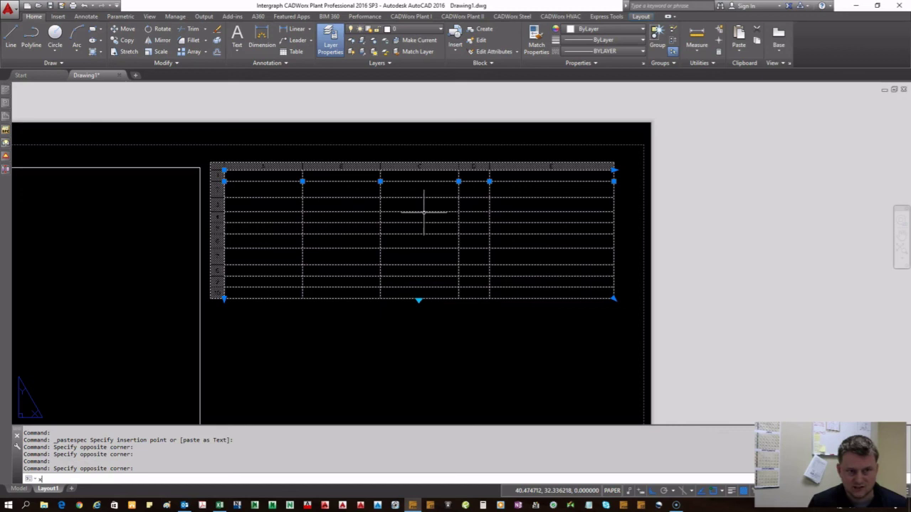
pyautogui.press('Return')
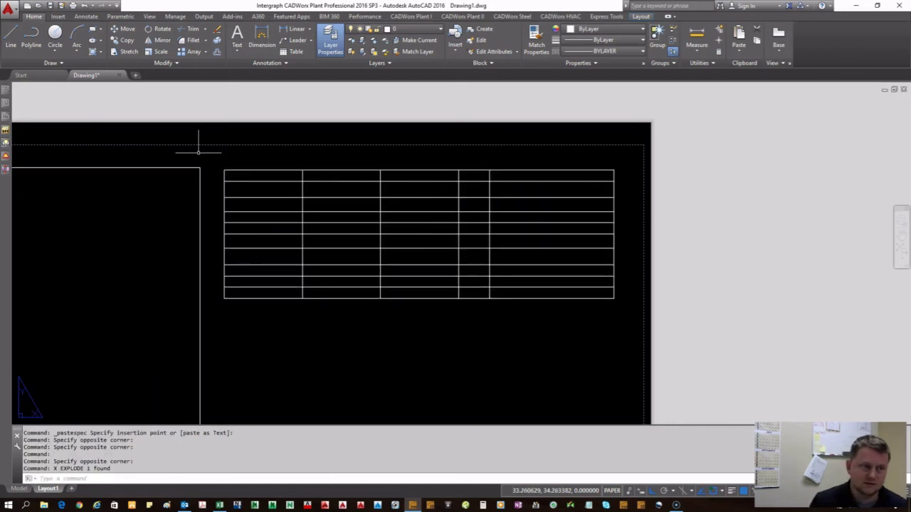
pyautogui.click(217, 160)
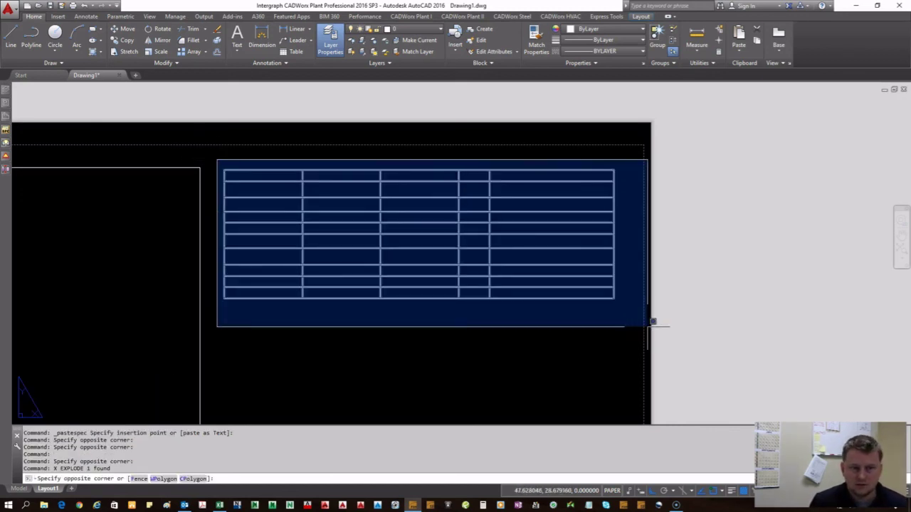
pyautogui.click(650, 325)
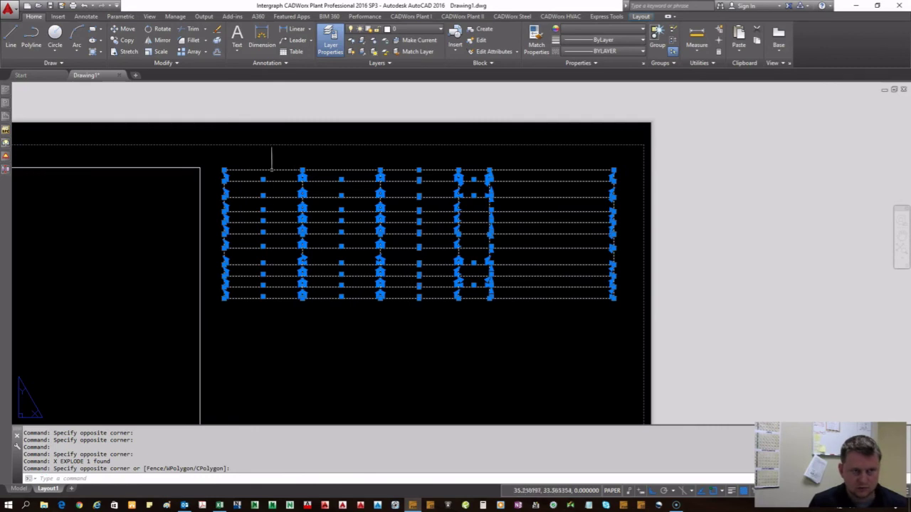
pyautogui.scroll(4, 255, 193)
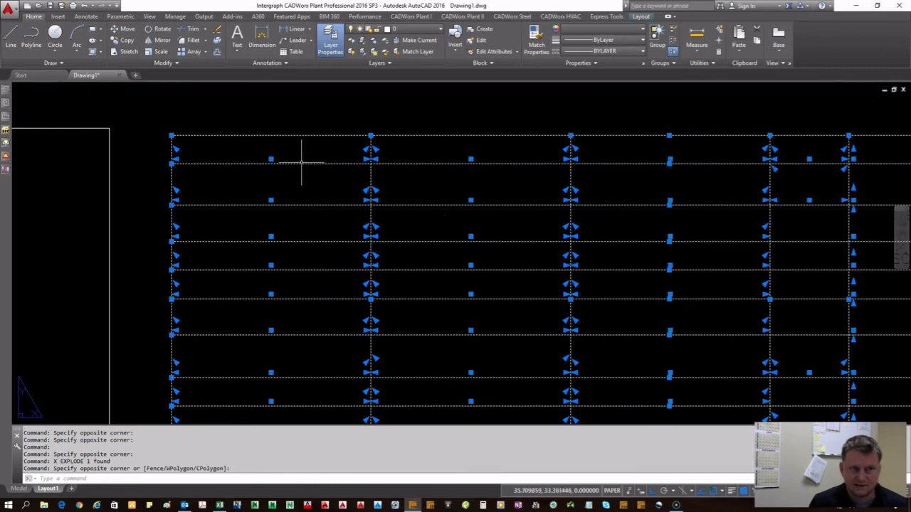
pyautogui.scroll(-4, 262, 180)
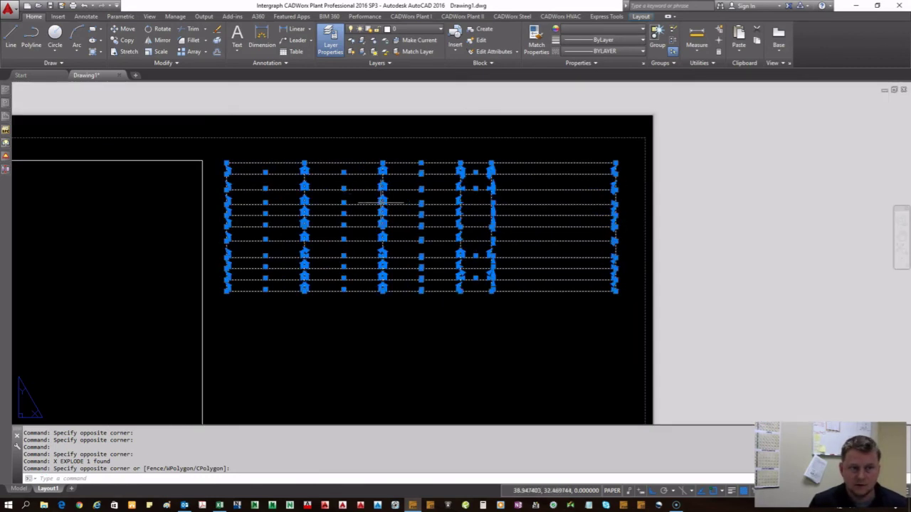
pyautogui.scroll(2, 341, 181)
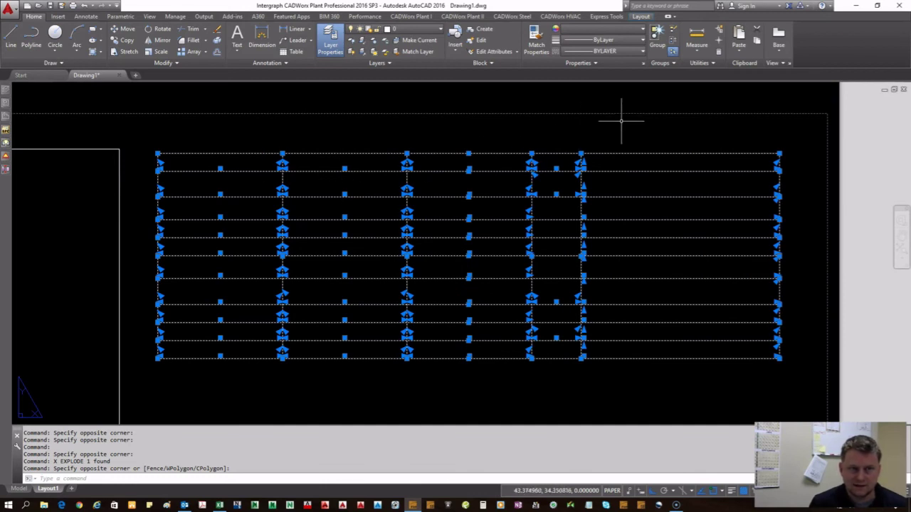
pyautogui.write('x')
pyautogui.press('Return')
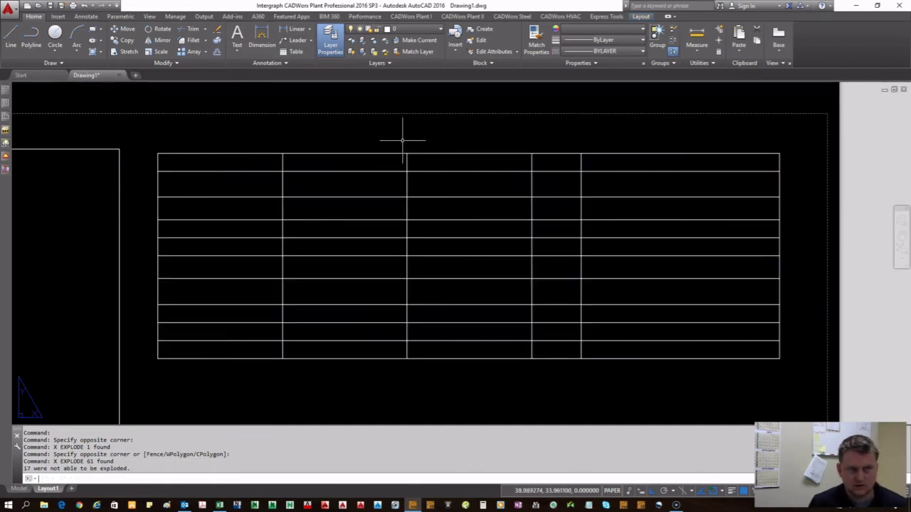
# - Set the colour of all exploded lines and text to White in Properties, then deselect
pyautogui.click(139, 128)
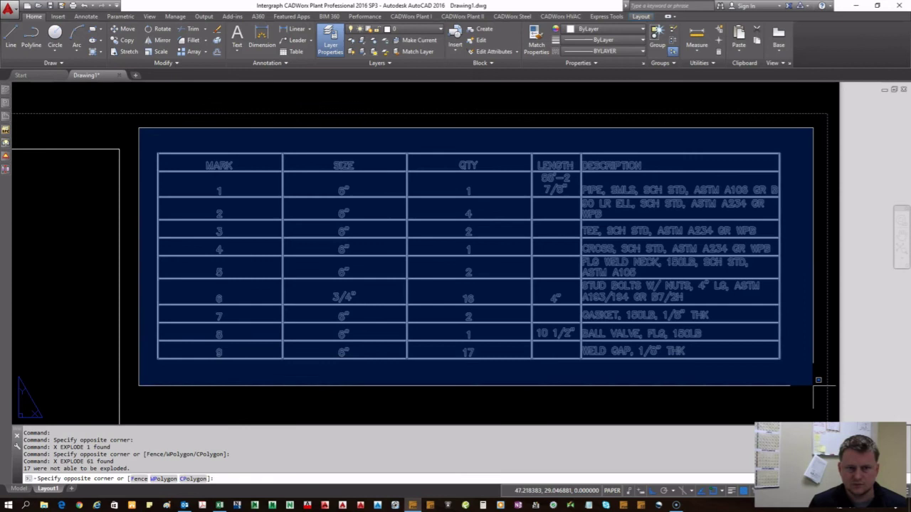
pyautogui.click(813, 410)
pyautogui.click(6, 154)
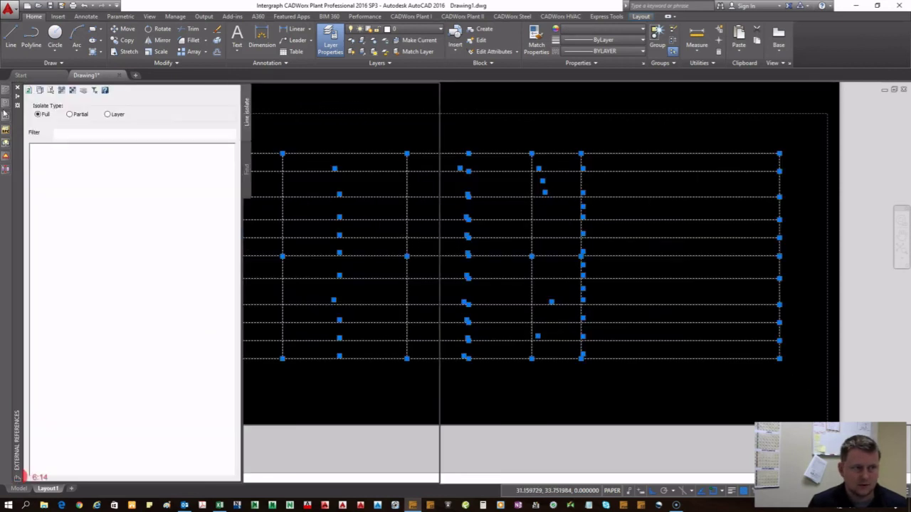
pyautogui.moveTo(8, 105)
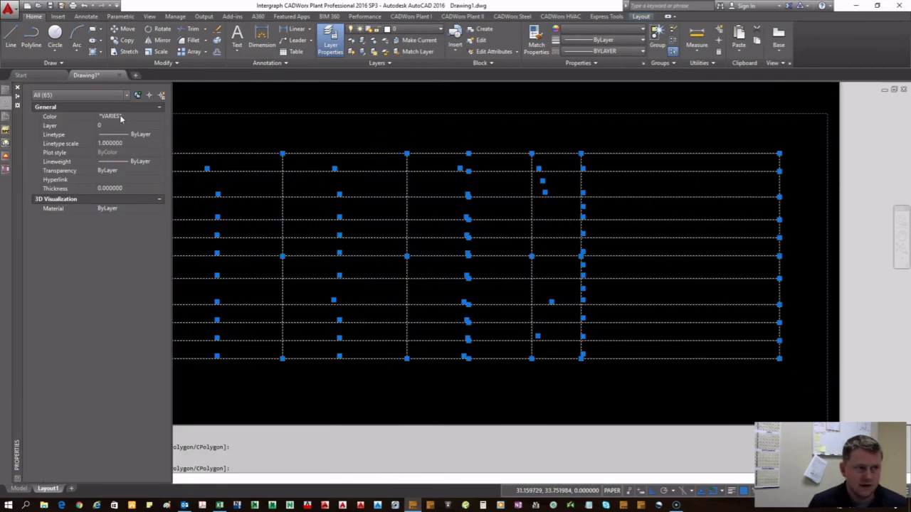
pyautogui.click(121, 117)
pyautogui.click(127, 179)
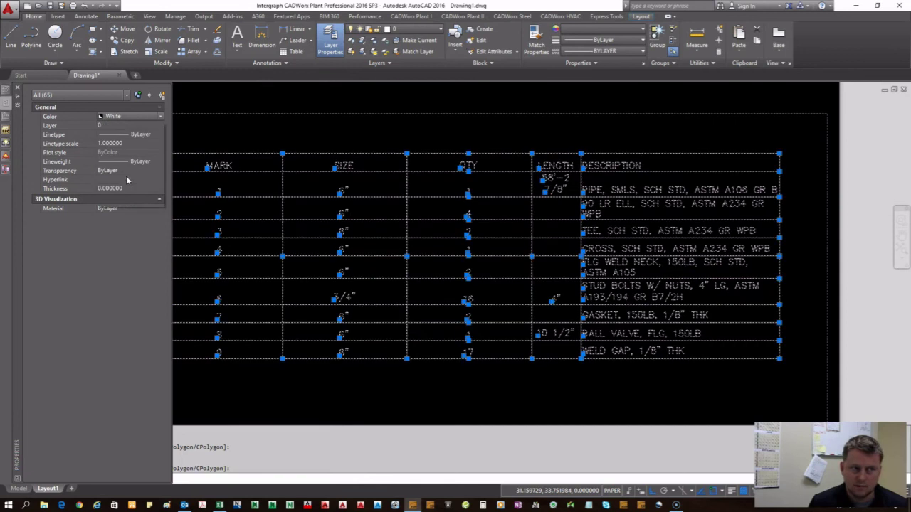
pyautogui.press('Escape')
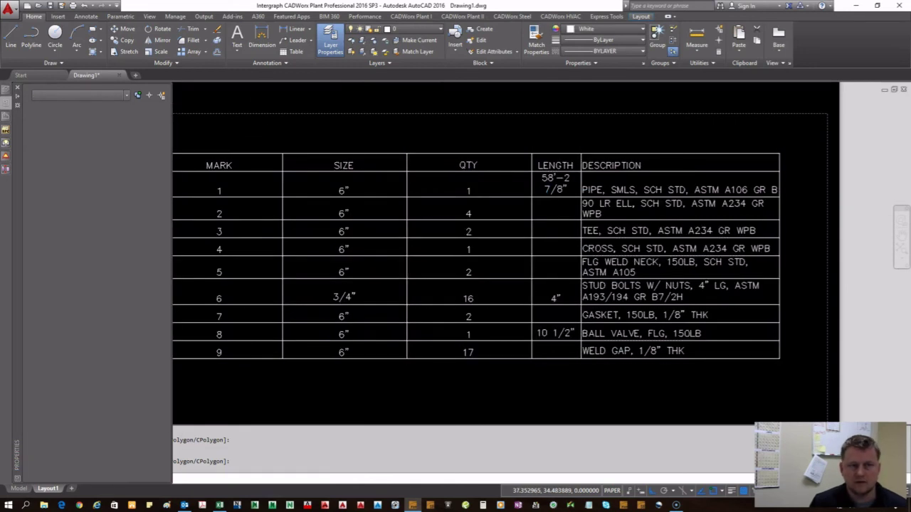
pyautogui.hotkey('ctrl', '1')
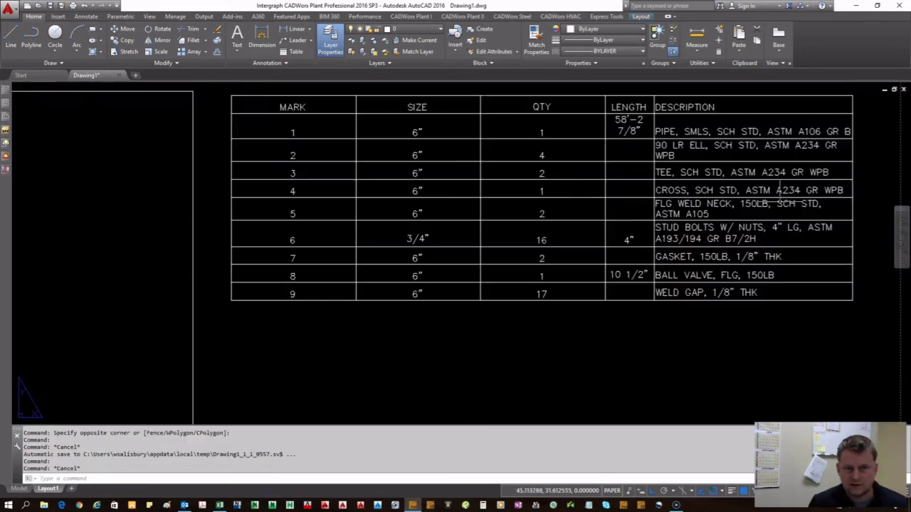
pyautogui.scroll(-5, 273, 135)
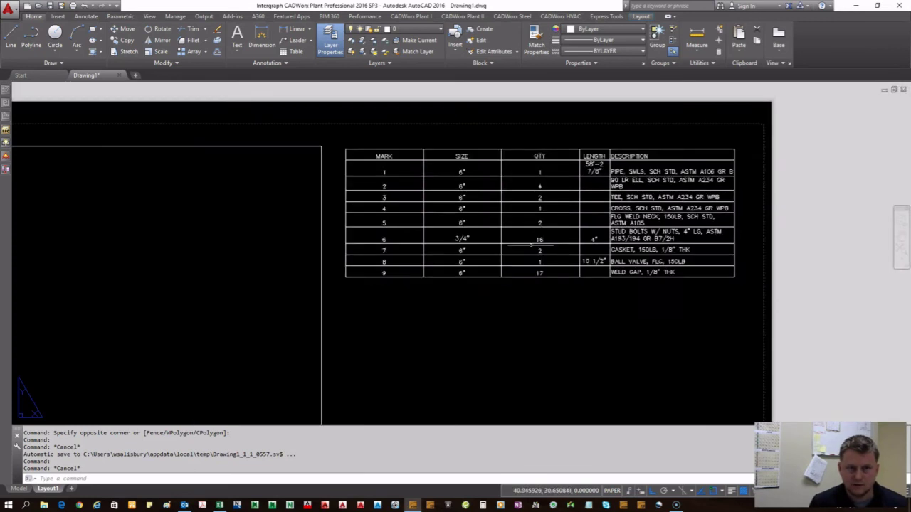
pyautogui.scroll(-2, 548, 285)
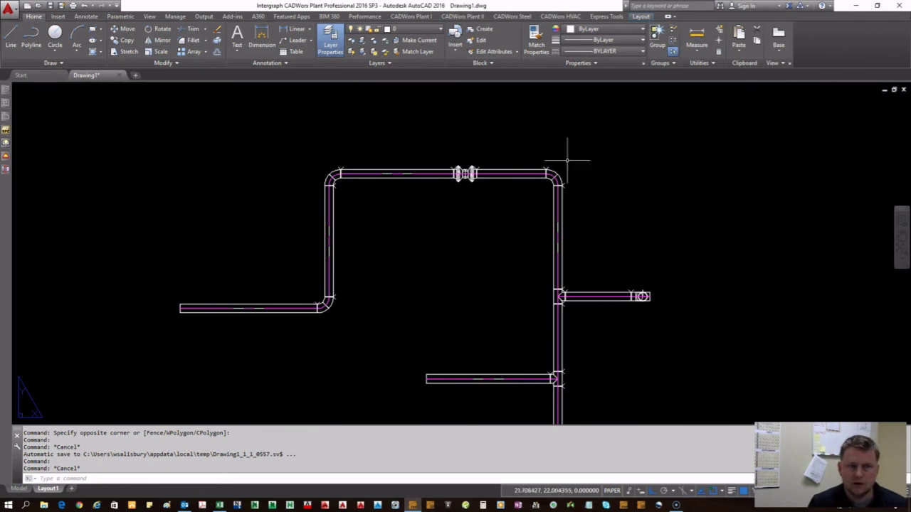
pyautogui.scroll(-4, 582, 382)
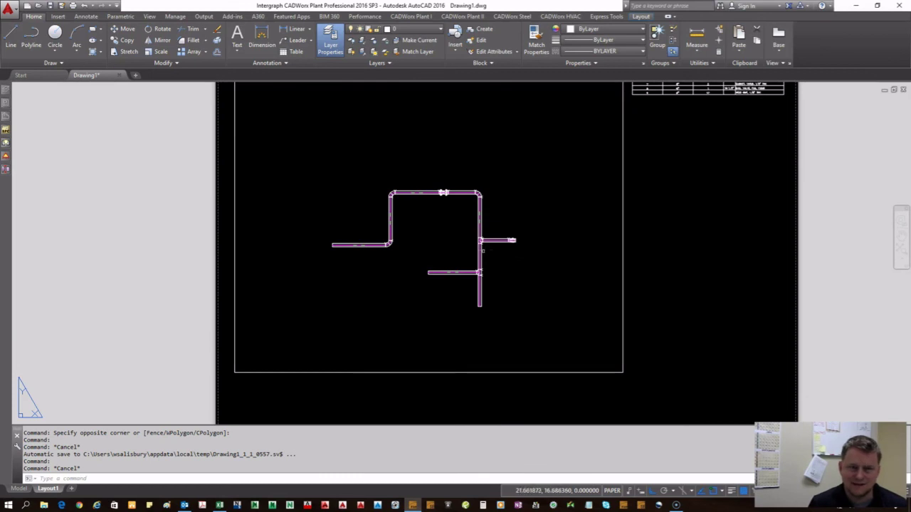
pyautogui.moveTo(560, 225); pyautogui.dragTo(486, 322, button='middle')
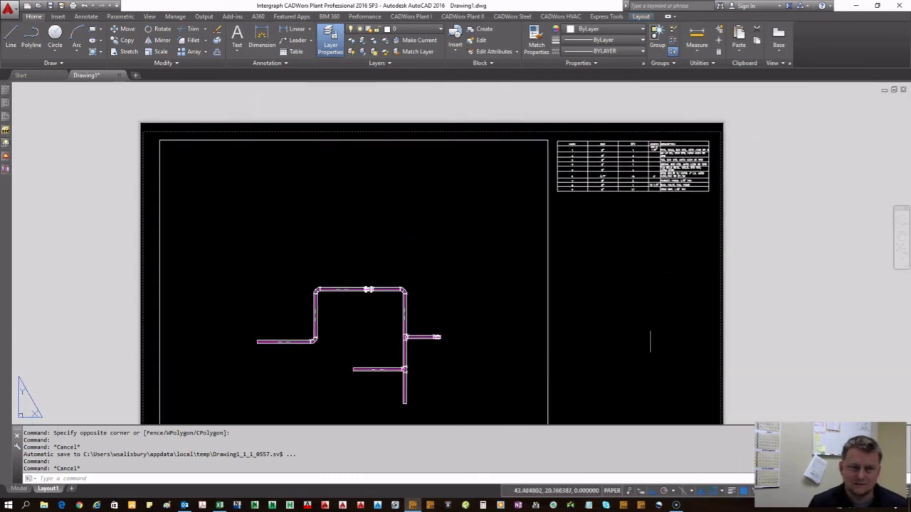
pyautogui.moveTo(384, 328); pyautogui.dragTo(444, 224, button='middle')
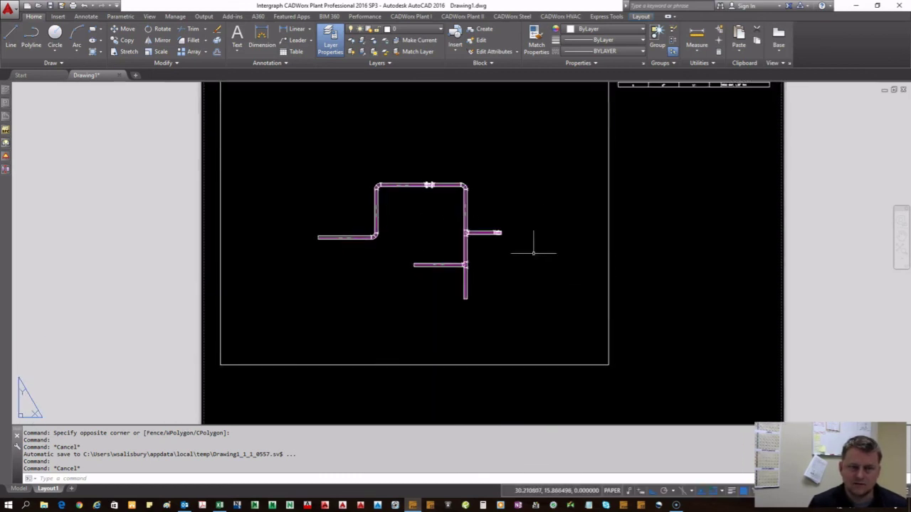
pyautogui.scroll(4, 459, 179)
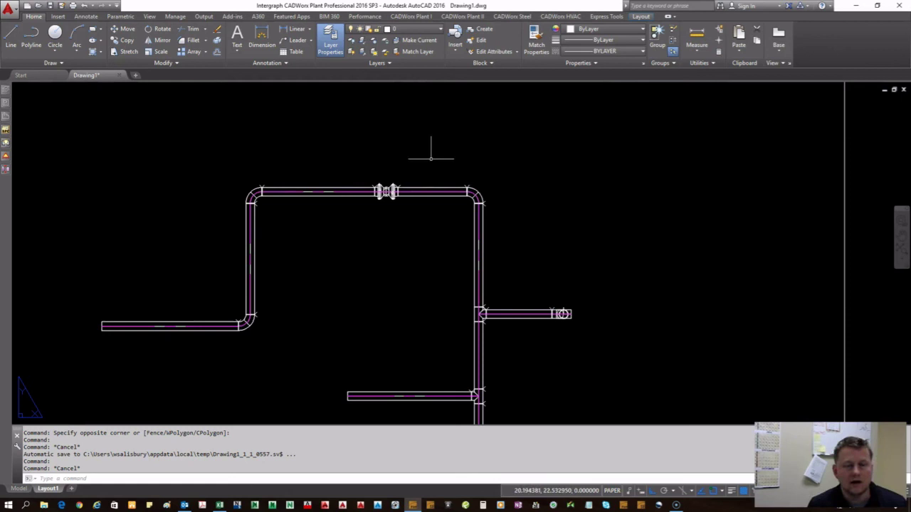
pyautogui.scroll(5, 426, 190)
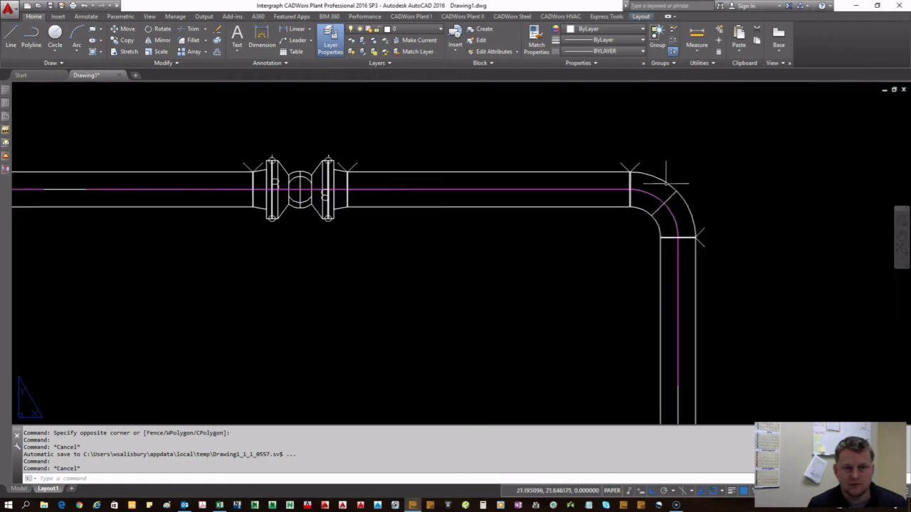
pyautogui.scroll(-8, 358, 199)
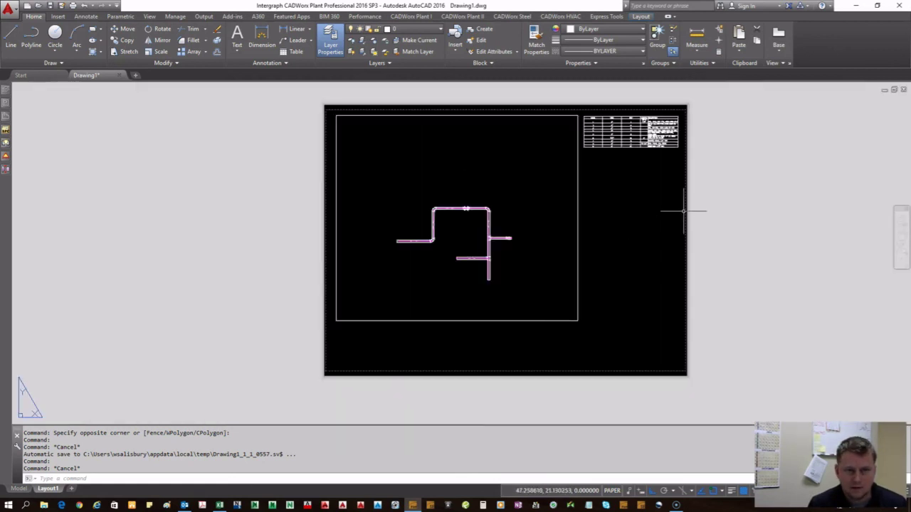
pyautogui.scroll(2, 654, 178)
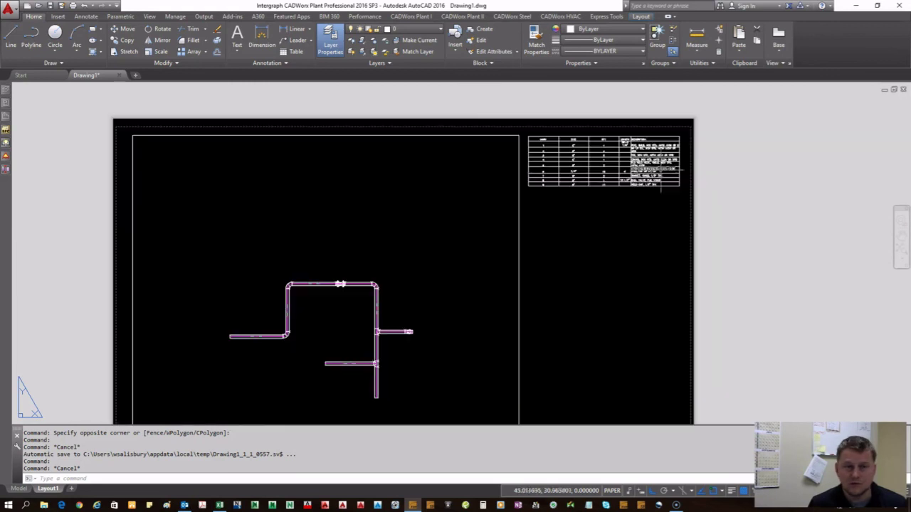